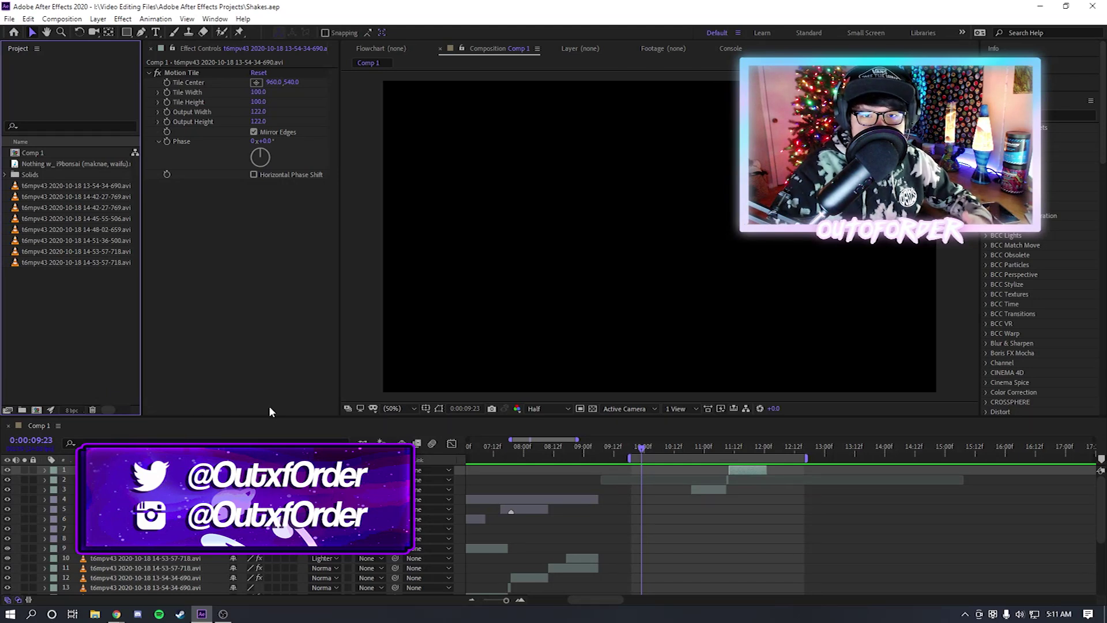
Play back the clip sequence from 0:00:10:13 to view the existing zoom effect
click(714, 450)
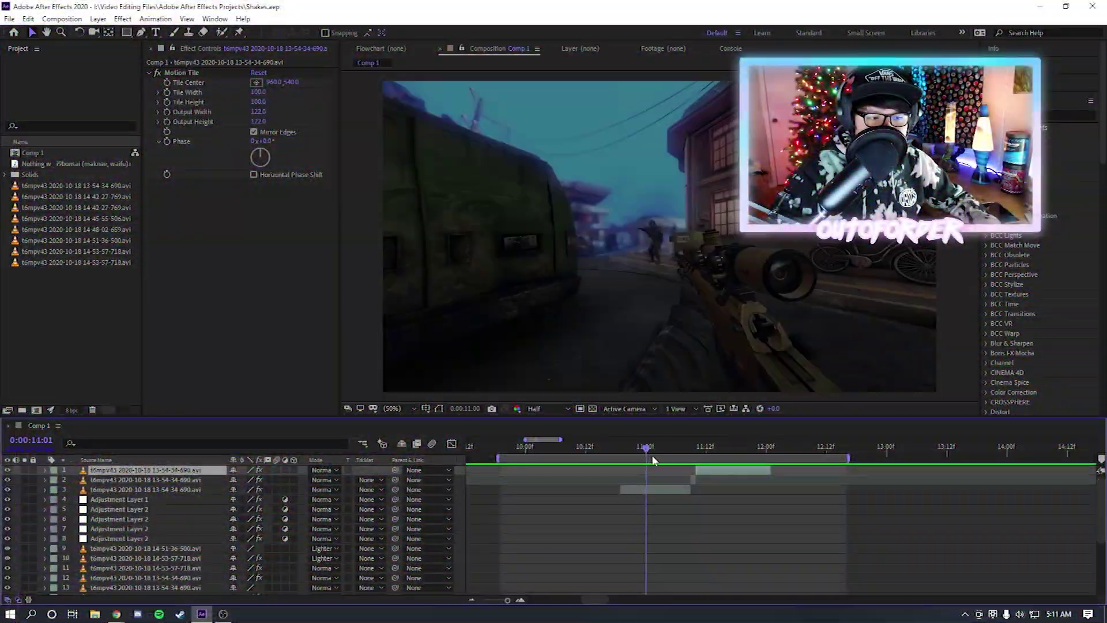
click(592, 455)
key(space)
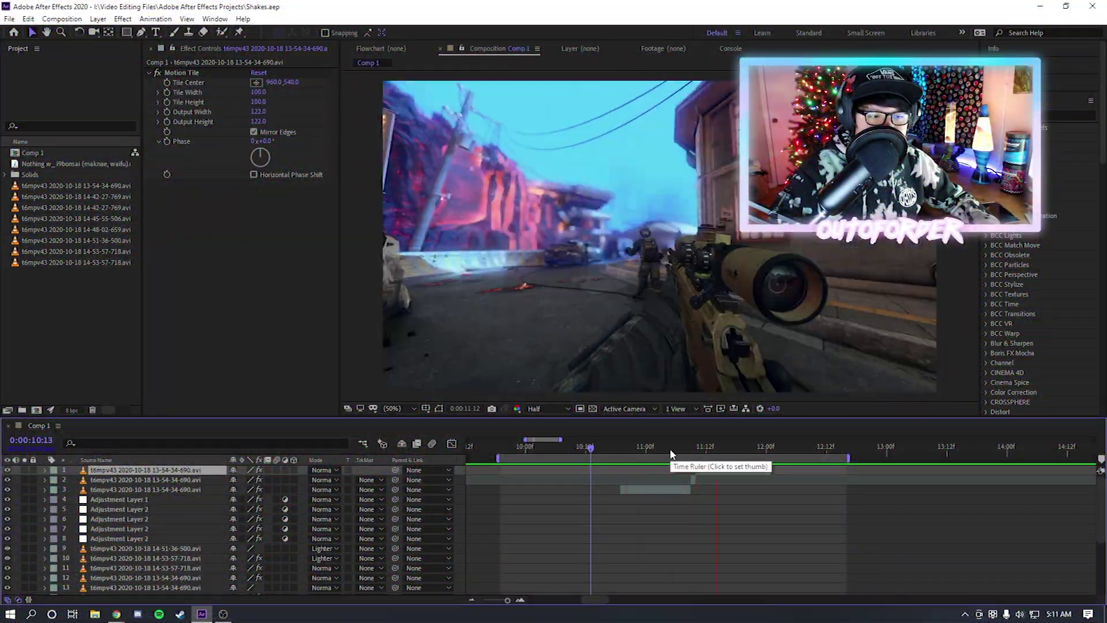
click(628, 450)
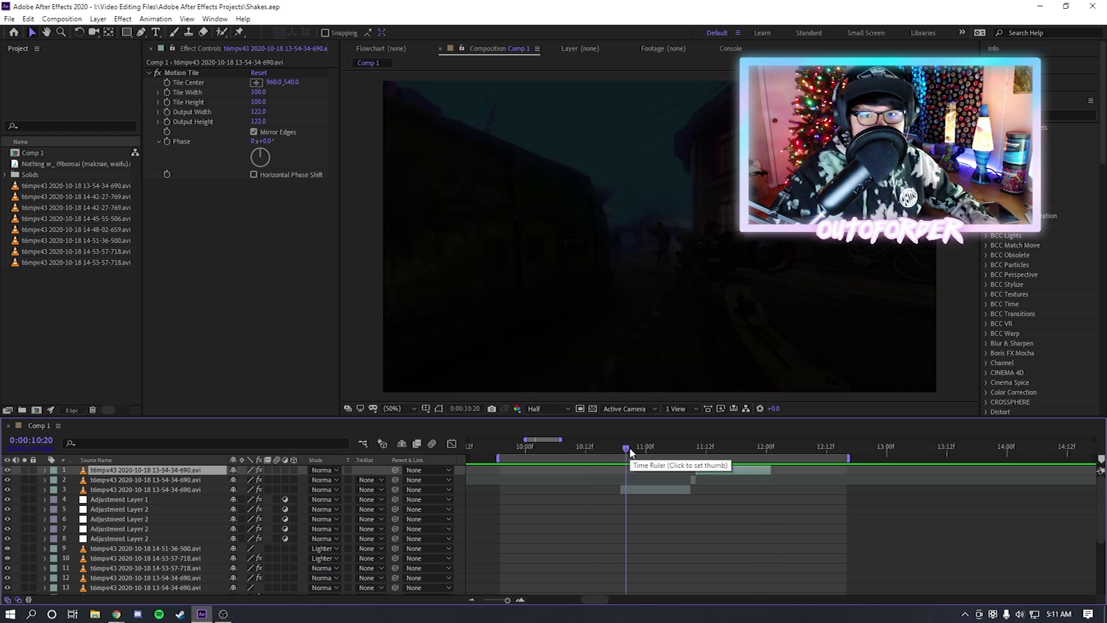
Set the work area to begin at 0:00:10:19, where the layer 3 clip starts, and preview it
scroll(721, 499, up, 2)
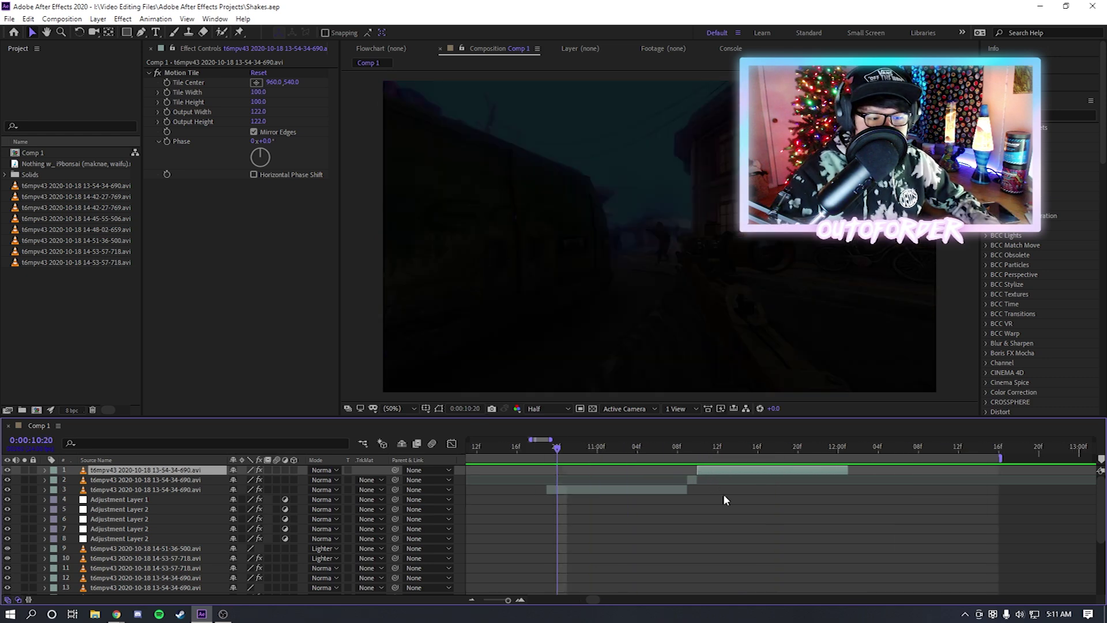
drag(584, 453, 551, 453)
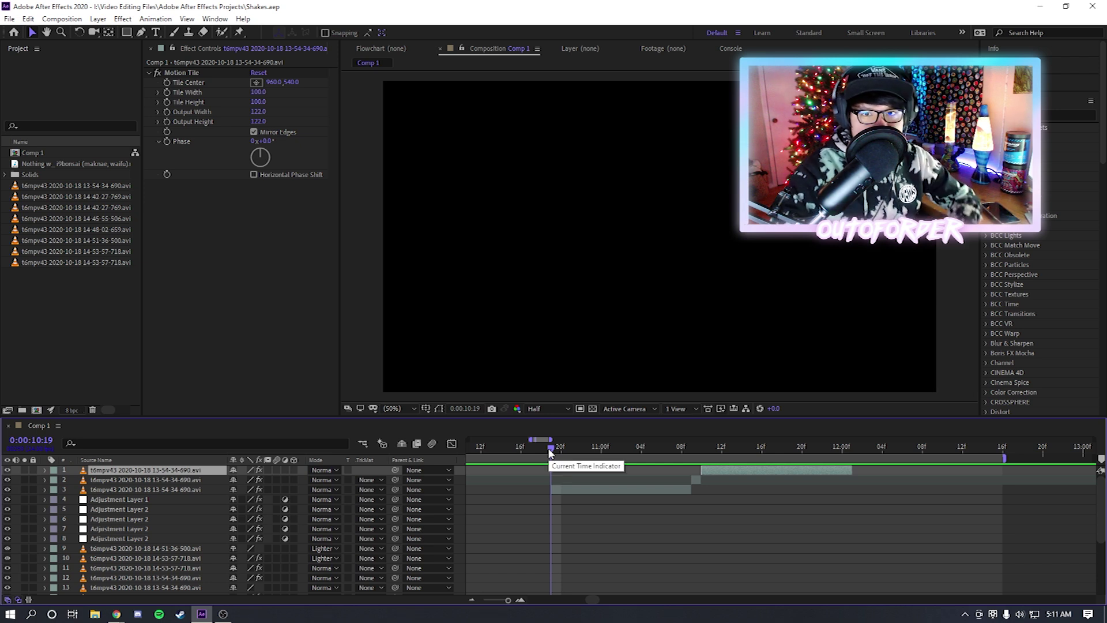
scroll(613, 468, down, 2)
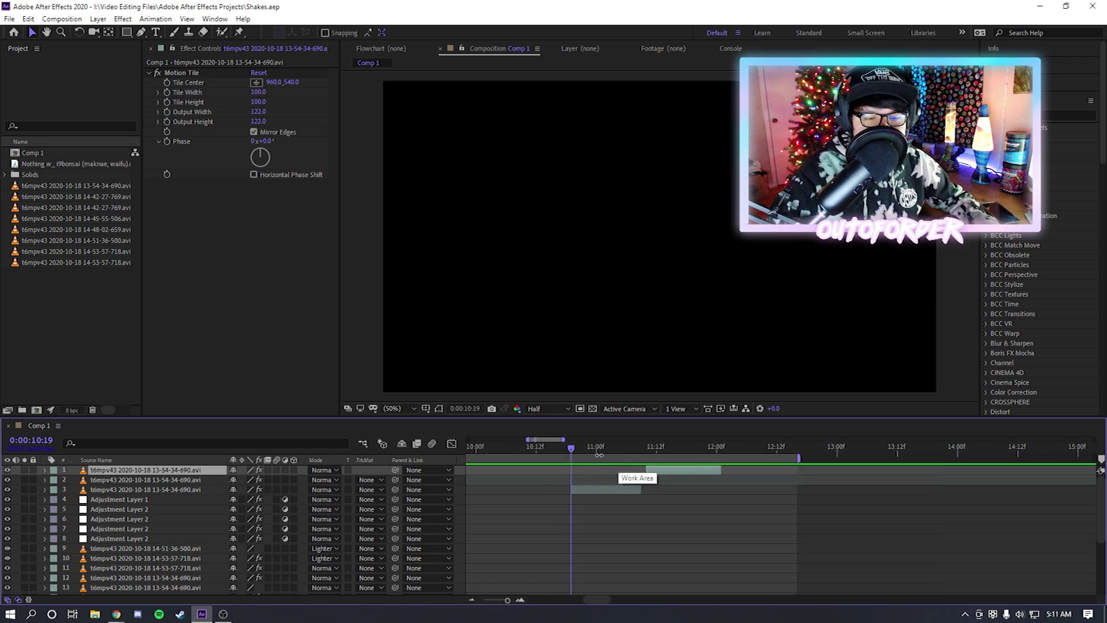
scroll(622, 502, up, 2)
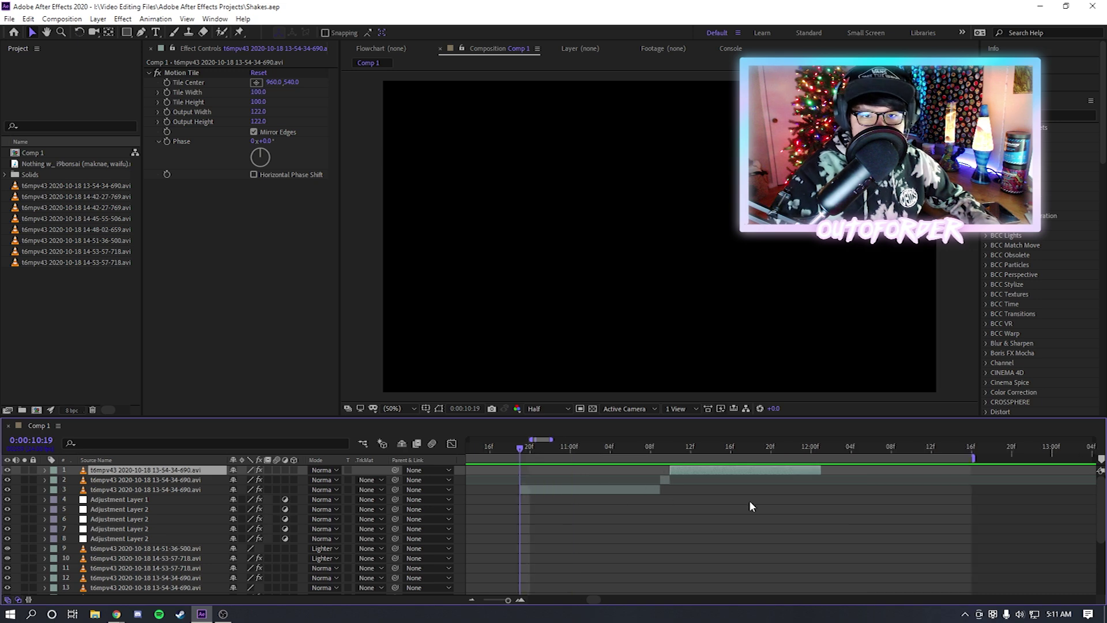
scroll(724, 507, down, 2)
key(space)
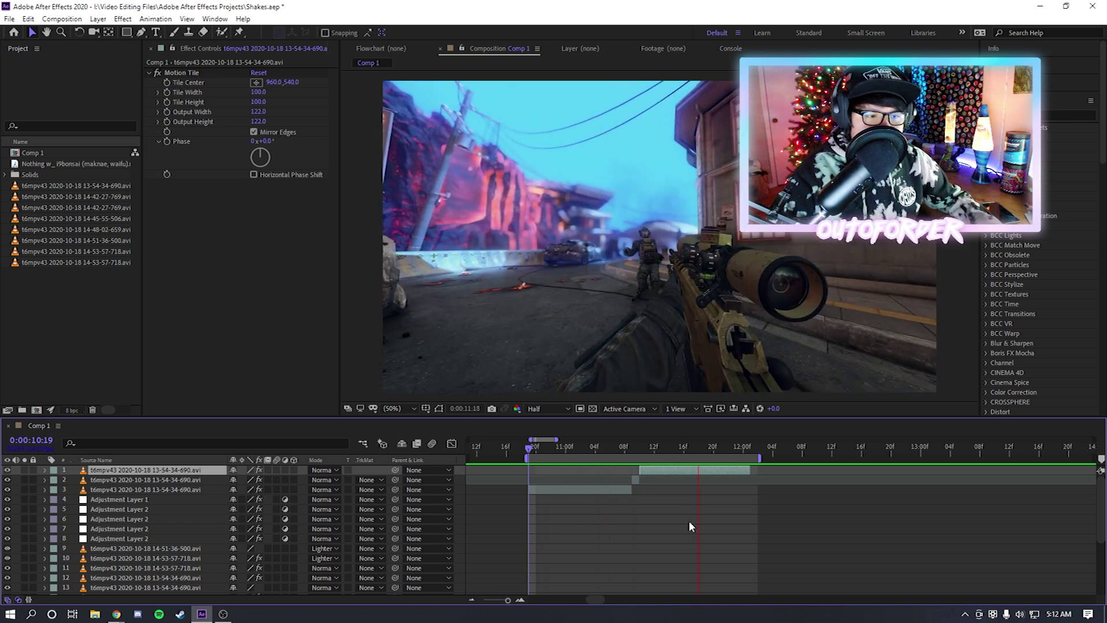
Reveal the Scale keyframes of the layer 3 clip and display their value curve enlarged in the Graph Editor
mouse_move(607, 446)
mouse_down()
mouse_move(570, 445)
mouse_move(595, 452)
mouse_up()
click(609, 489)
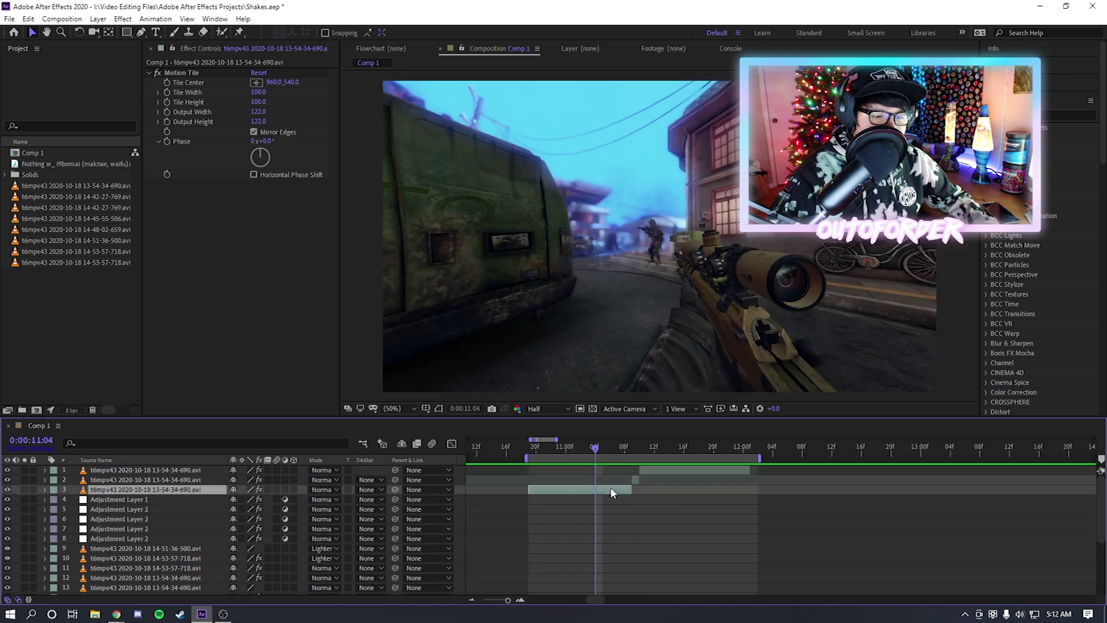
key(s)
scroll(619, 503, up, 1)
scroll(628, 504, left, 2)
drag(811, 503, 550, 507)
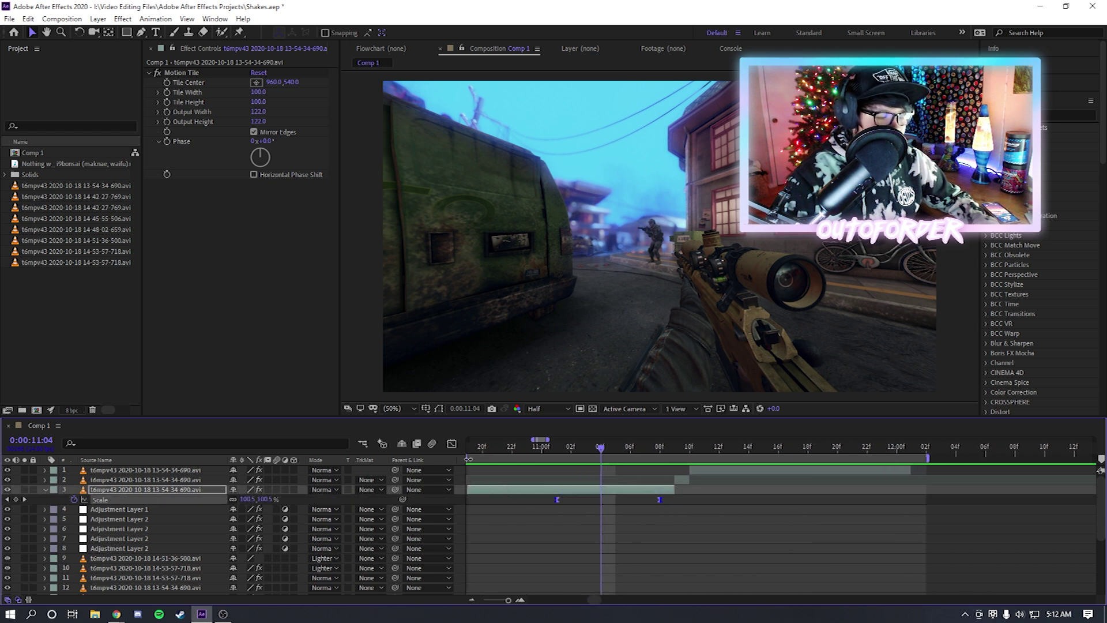
scroll(683, 541, left, 1)
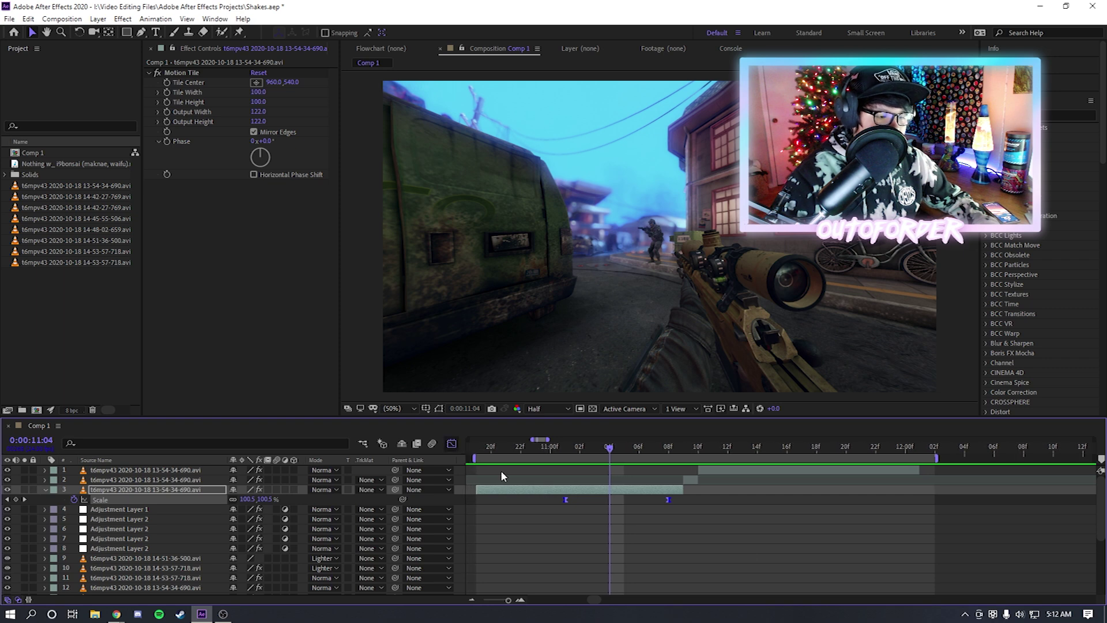
scroll(711, 497, up, 1)
scroll(711, 497, left, 1)
drag(664, 417, 665, 376)
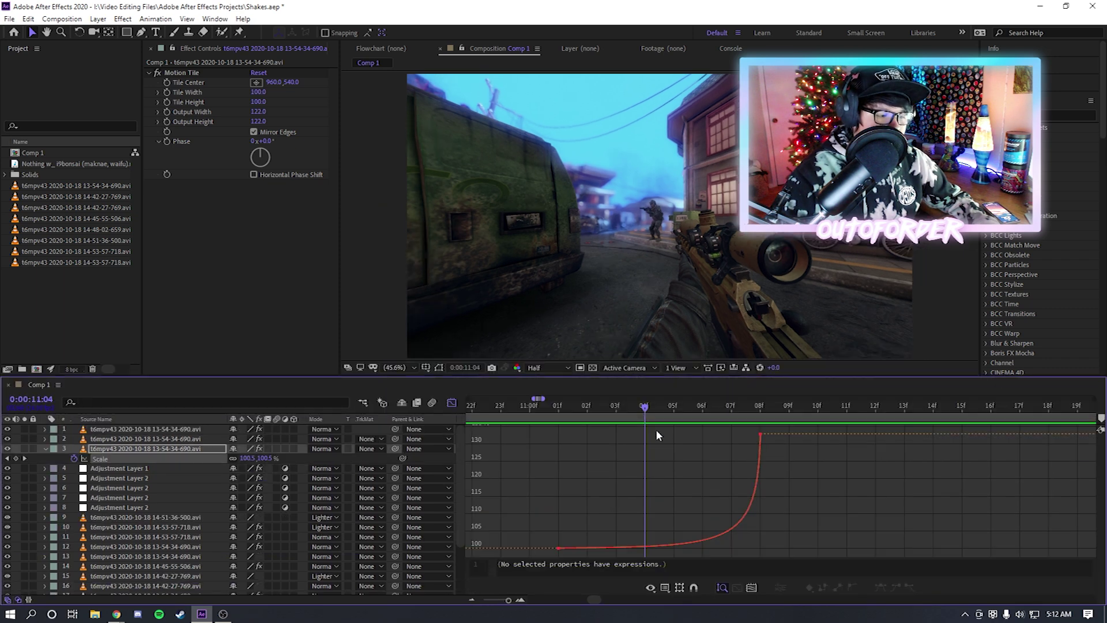
Scrub between the Scale keyframes at 0:00:11:01 and 0:00:11:08 to examine how the zoom accelerates
click(567, 410)
drag(563, 414, 753, 414)
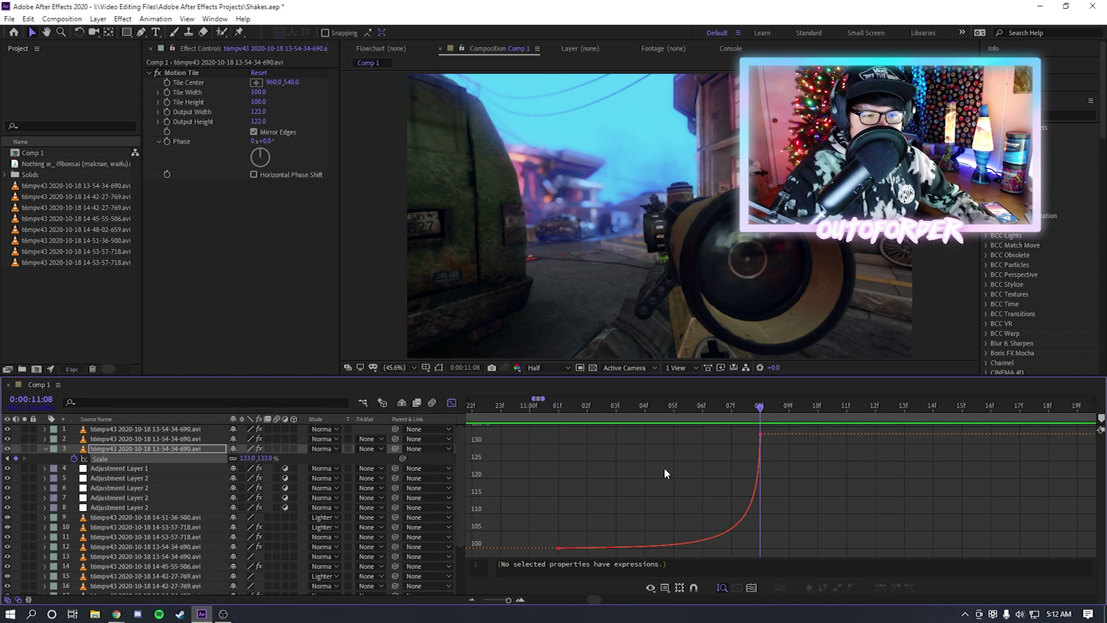
click(544, 410)
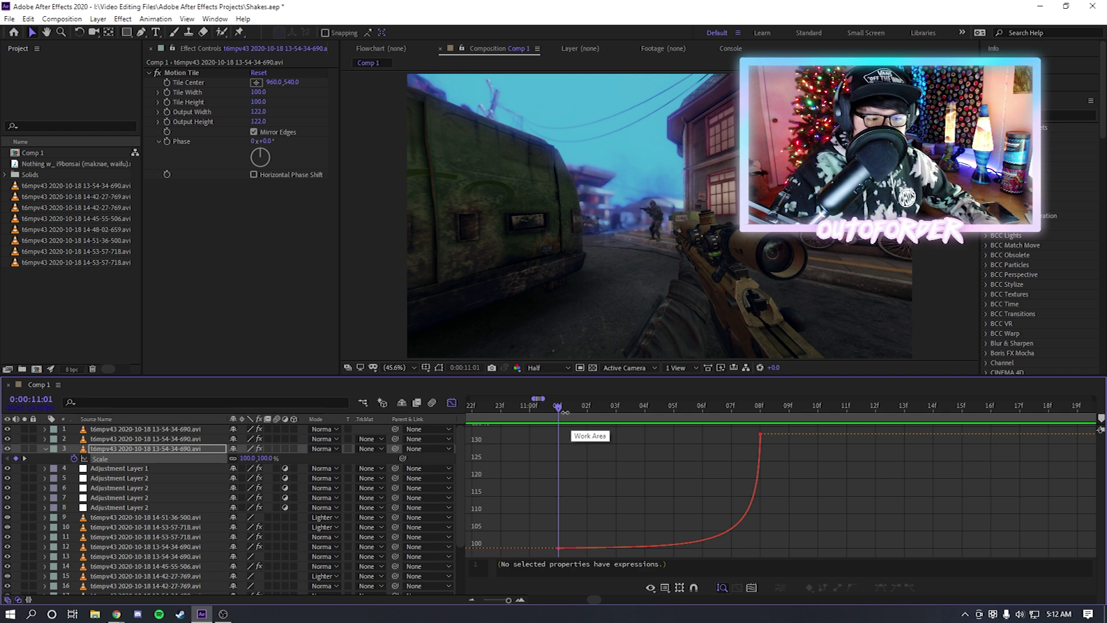
Steepen the layer 3 Scale curve so most of the zoom happens just before the second keyframe
key(minus)
click(624, 406)
drag(624, 407, 647, 410)
drag(578, 490, 679, 548)
click(712, 545)
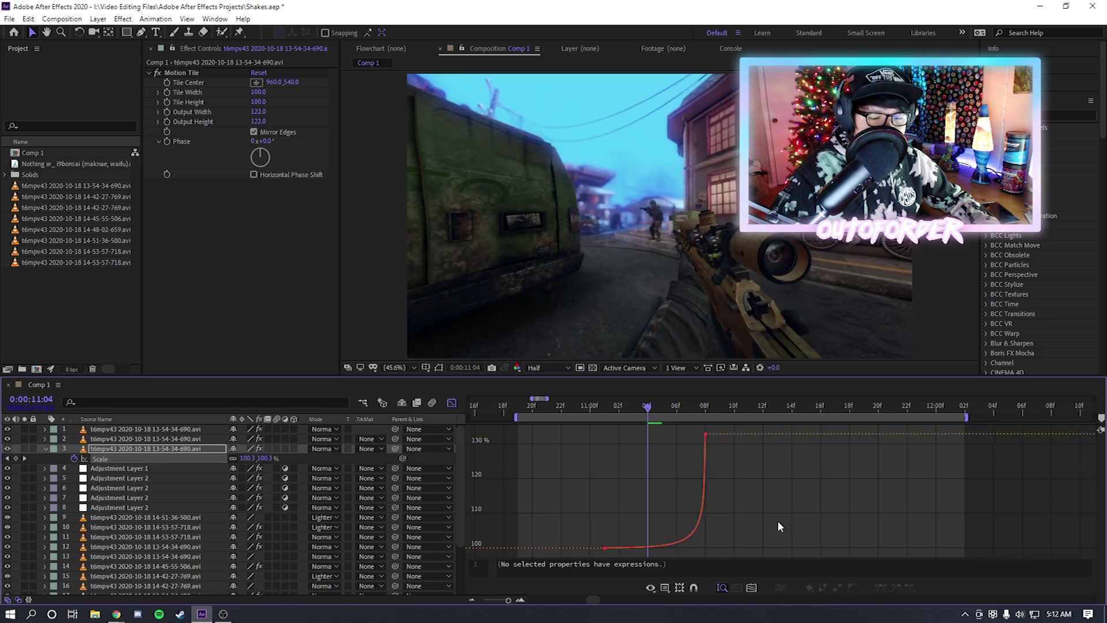
drag(715, 414, 678, 413)
click(672, 546)
mouse_move(704, 547)
mouse_down()
mouse_move(647, 544)
mouse_move(682, 544)
mouse_up()
key(ctrl+z)
key(ctrl+z)
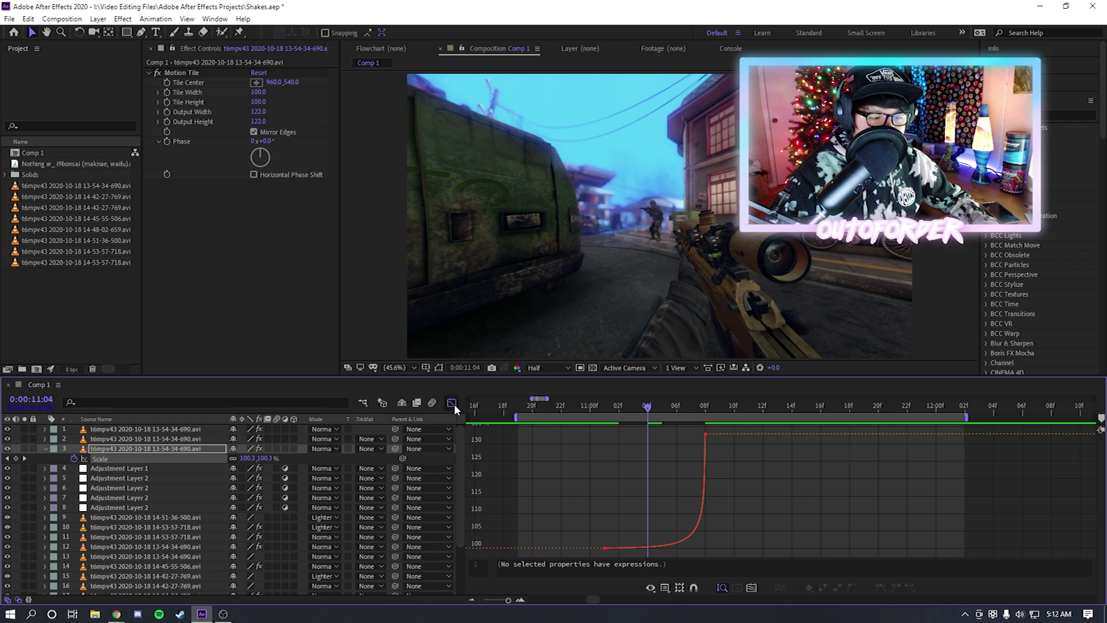
Select both Scale keyframes of the layer 3 clip and examine their ease handles, comparing the graph with the layer bars
click(452, 403)
click(452, 402)
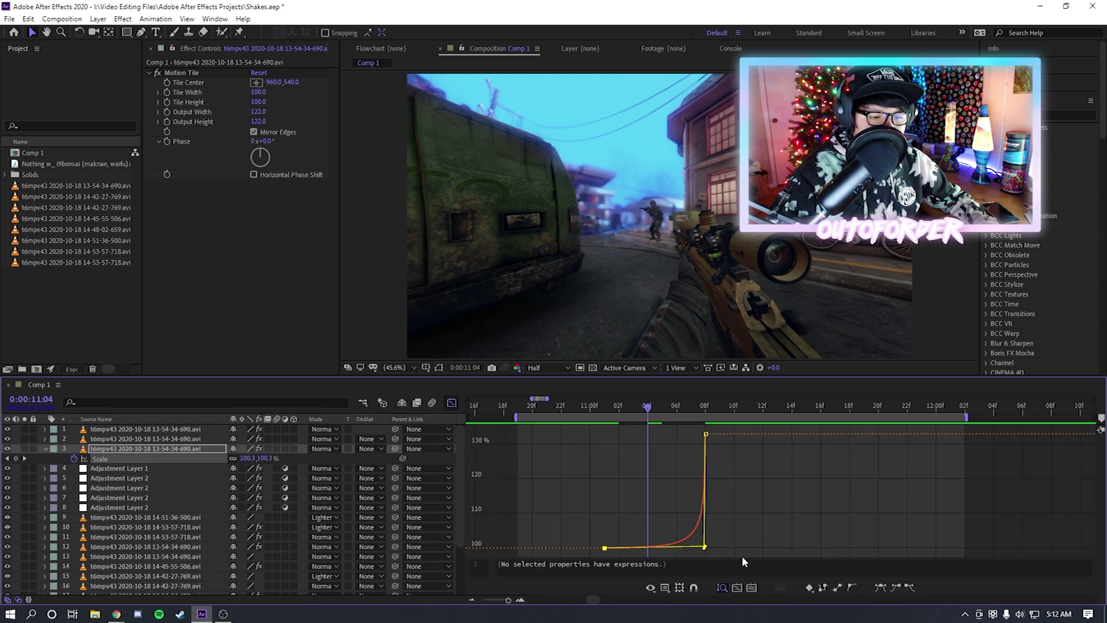
key(minus)
click(450, 402)
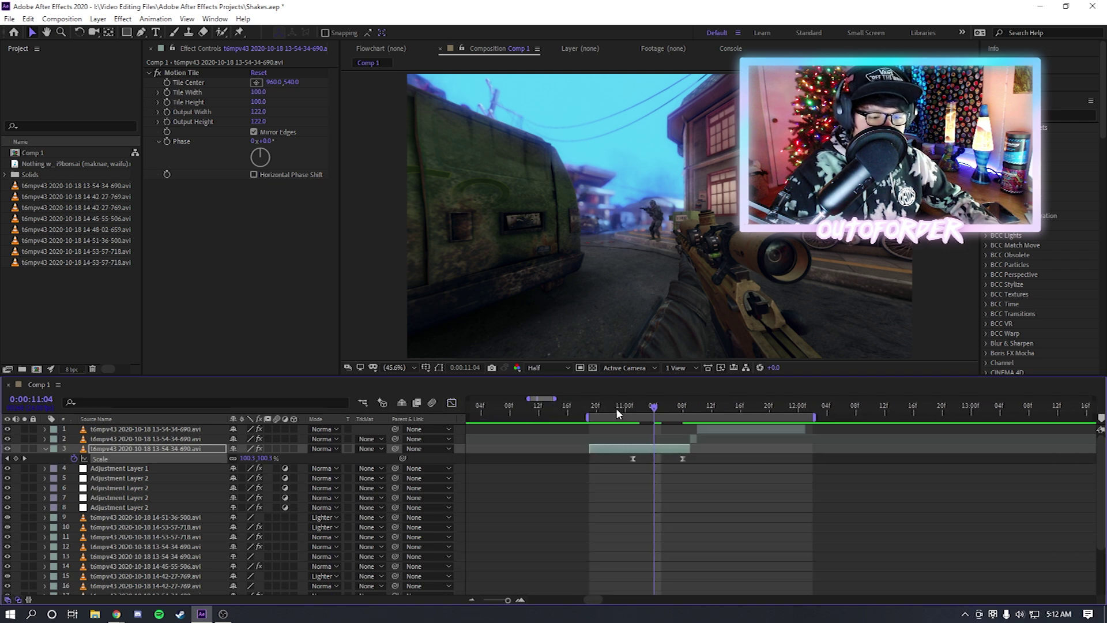
click(617, 407)
key(equal)
drag(706, 468, 536, 445)
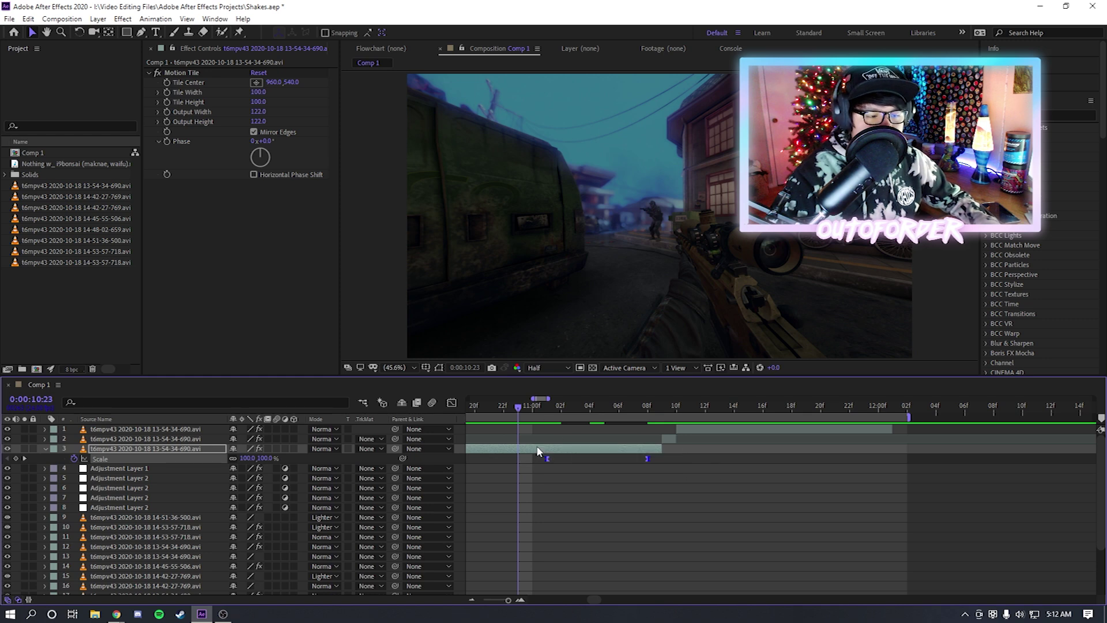
click(452, 402)
drag(622, 501, 643, 502)
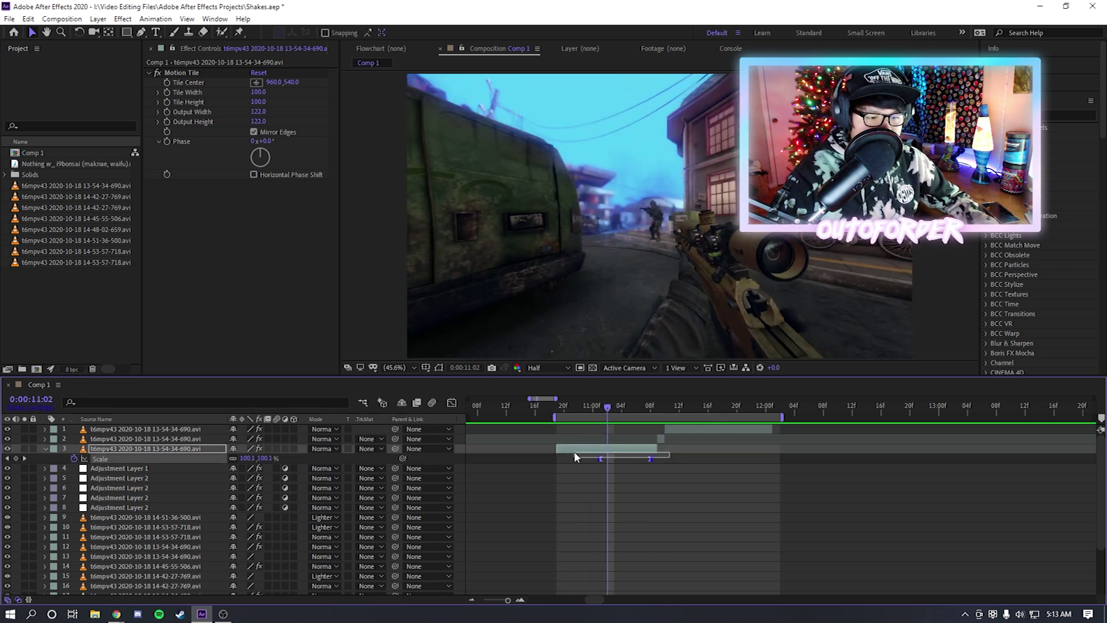
click(452, 402)
drag(623, 488, 589, 531)
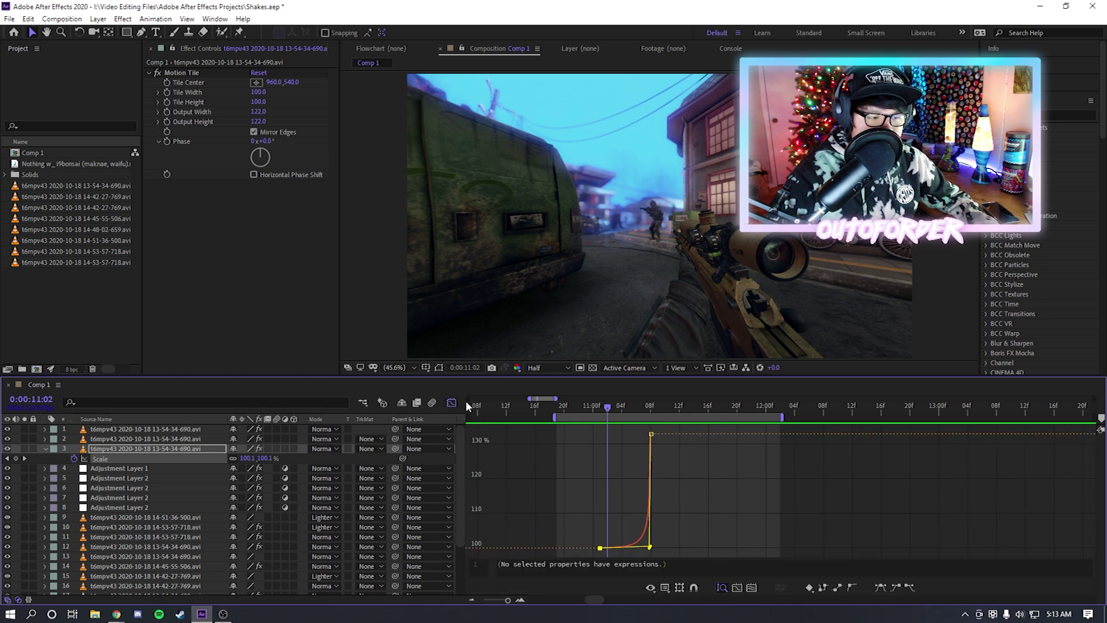
click(467, 403)
click(452, 402)
Preview the clips from 0:00:10:21 to check the eased zoom
click(668, 440)
drag(632, 410, 648, 410)
drag(775, 469, 742, 500)
click(574, 413)
key(space)
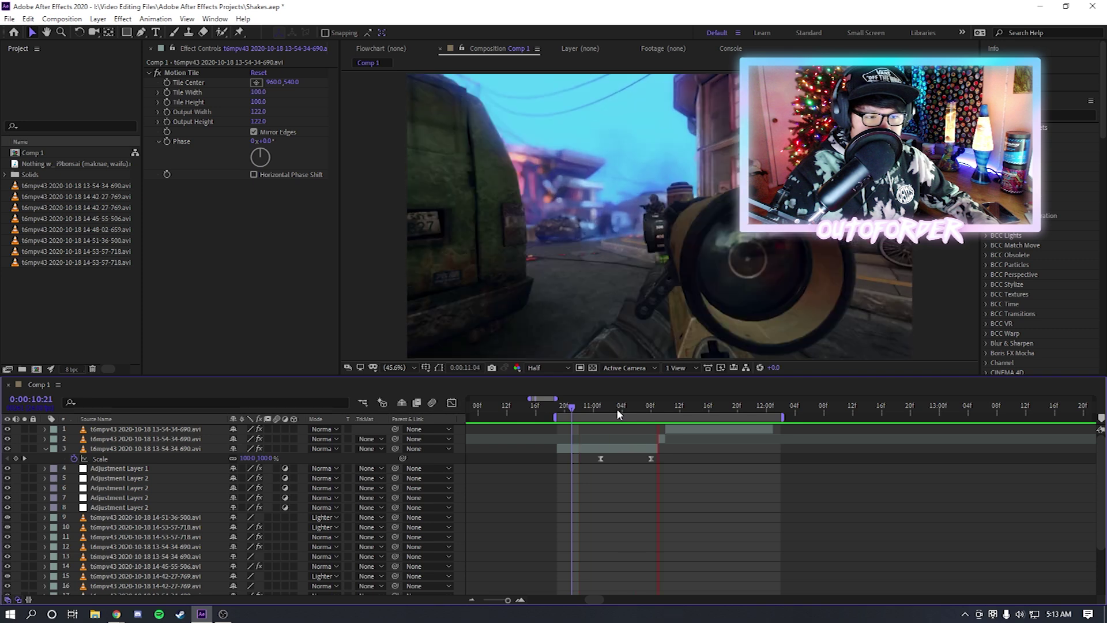
Add an adjustment layer above all clips, spanning from 0:00:10:19 to the end of the last clip, and check the cut at 0:00:11:10
drag(609, 413, 583, 413)
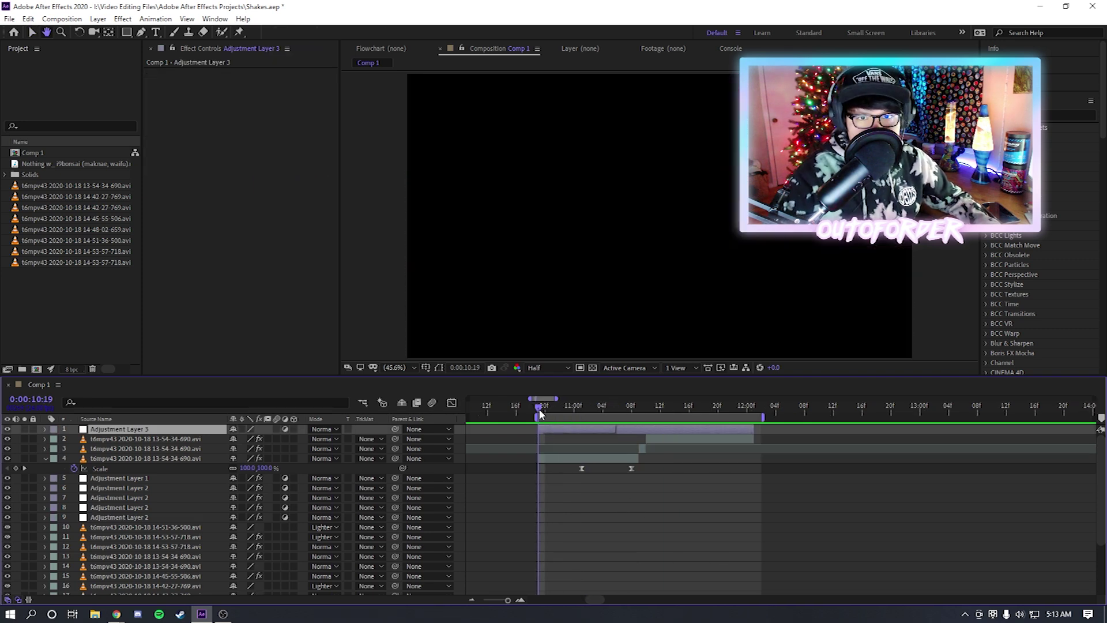
key(space)
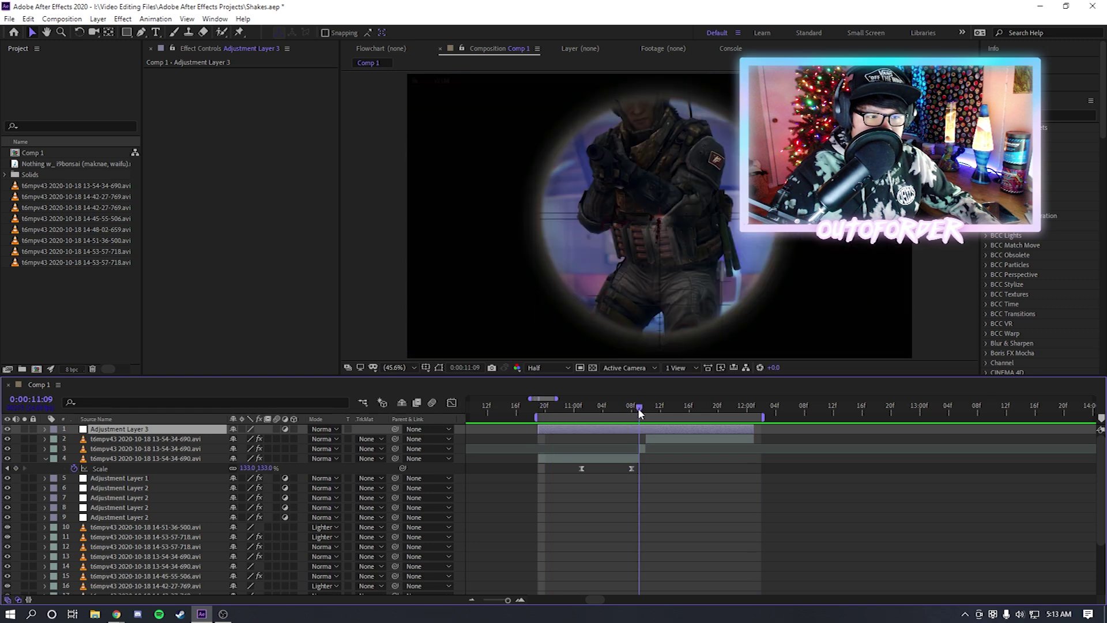
click(645, 408)
mouse_move(644, 409)
mouse_down()
mouse_move(699, 421)
mouse_move(646, 421)
mouse_move(646, 407)
mouse_up()
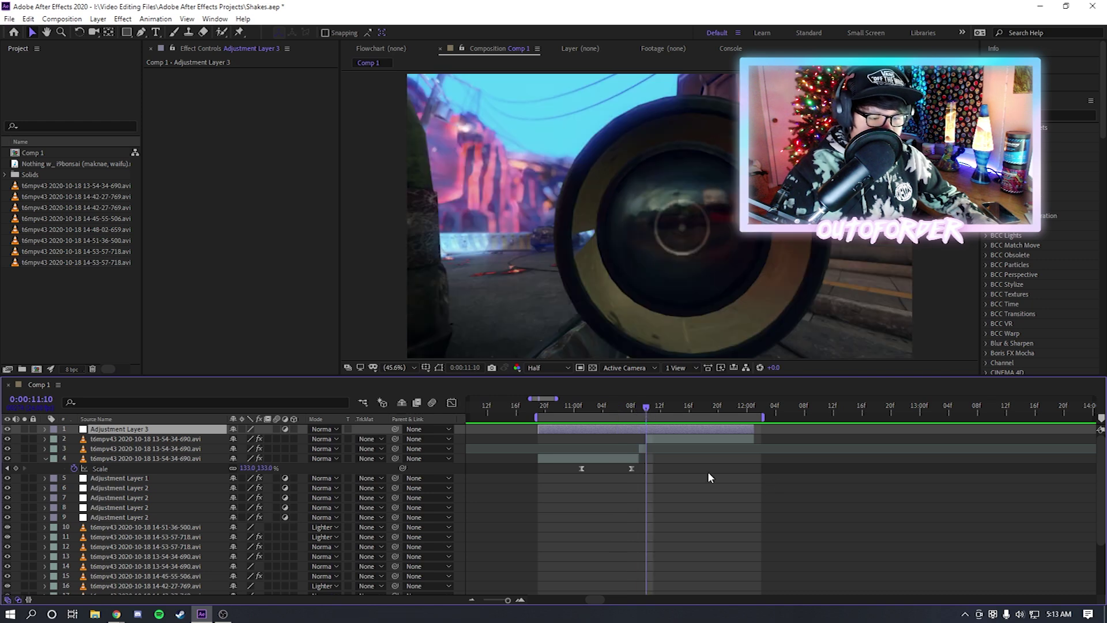
Apply the S_Shake effect to the top adjustment layer and preview the shake
key(ctrl+space)
text(s_shake)
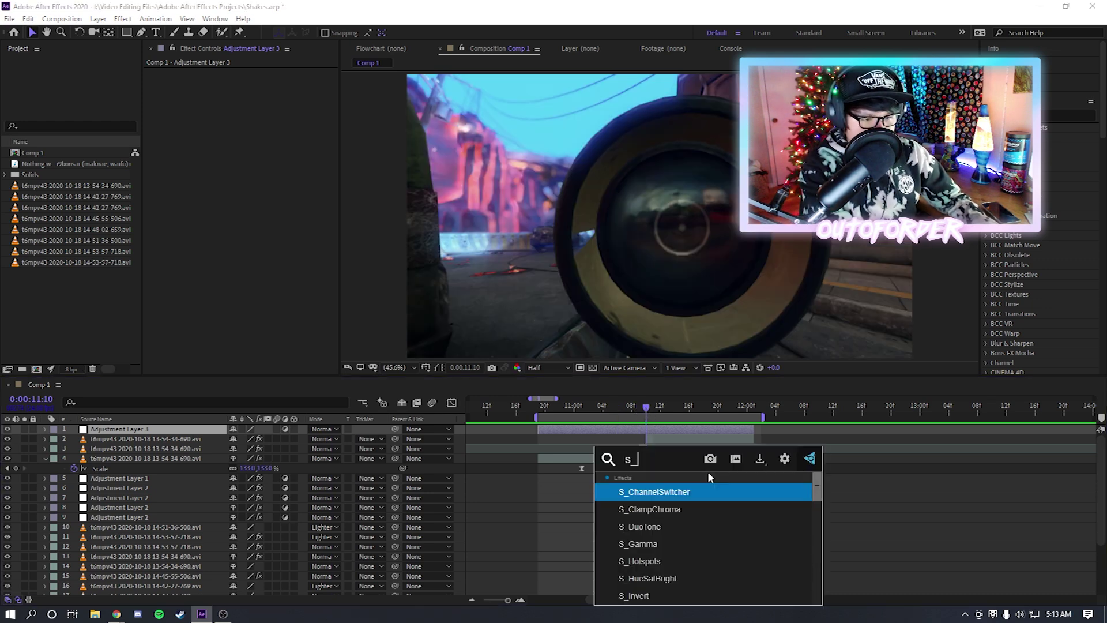
key(Return)
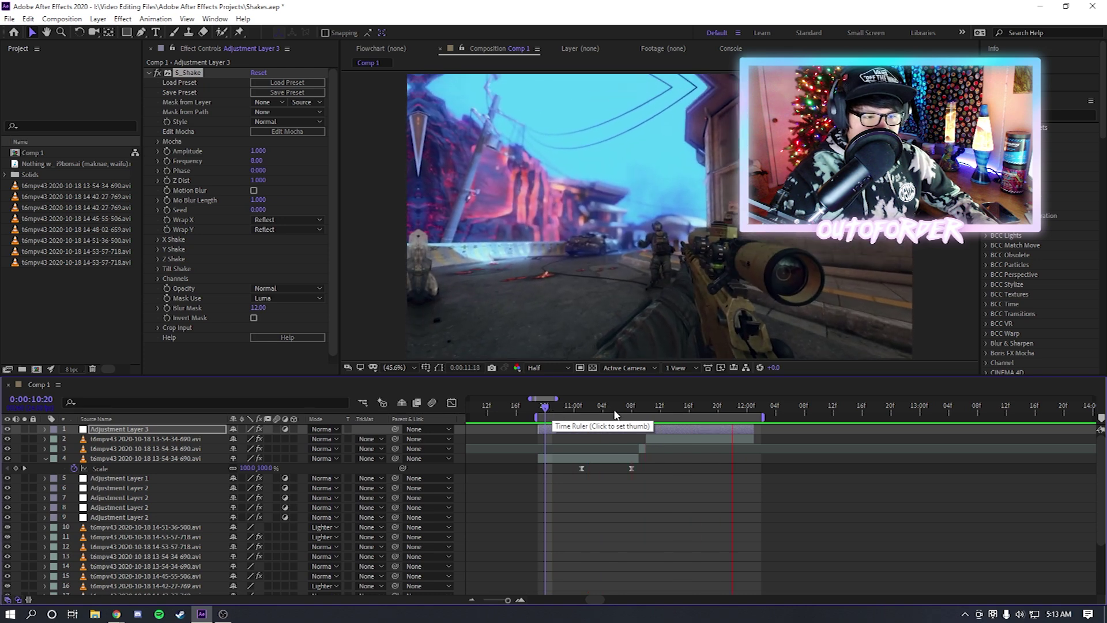
click(615, 412)
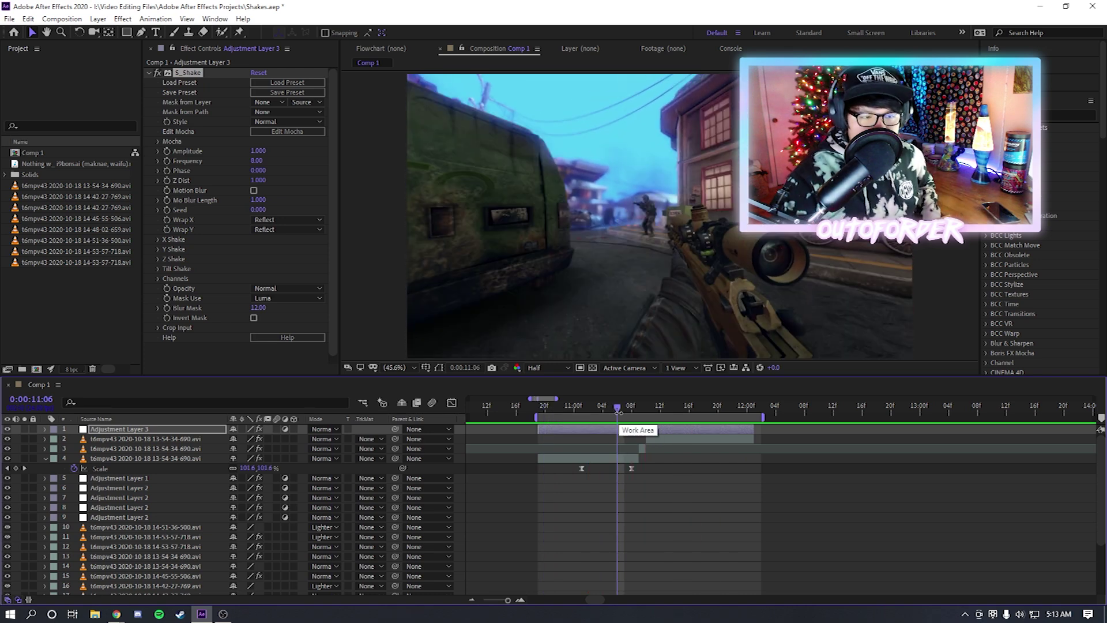
drag(629, 408, 581, 409)
Set the S_Shake Frequency to 0.60 and Amplitude to 0.710, and preview the slower shake
scroll(635, 436, down, 1)
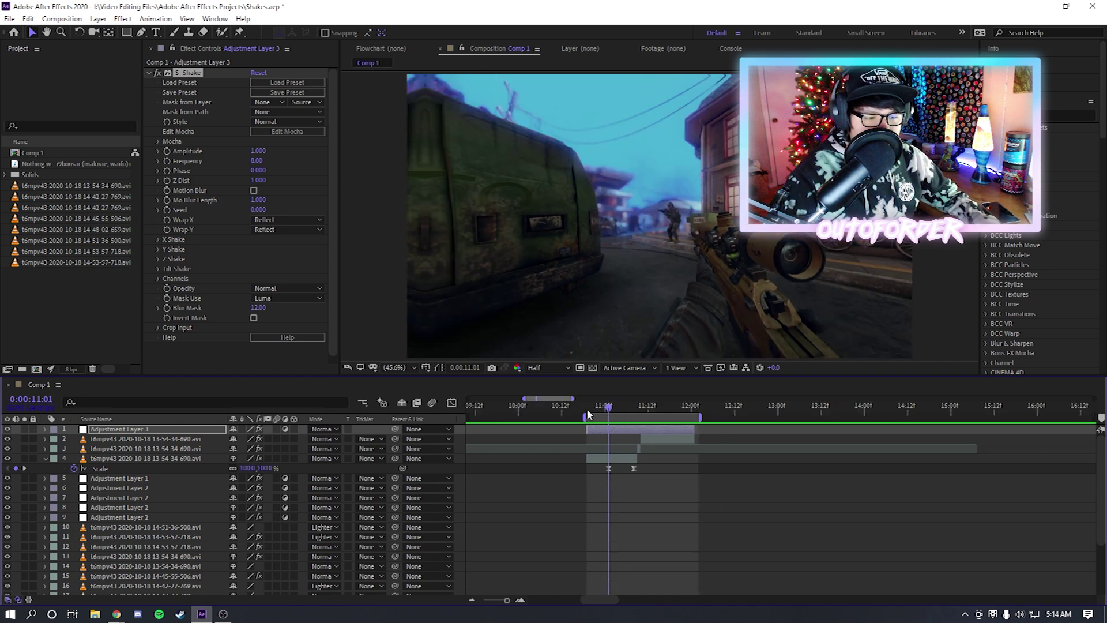
click(586, 408)
click(639, 408)
drag(257, 162, 262, 199)
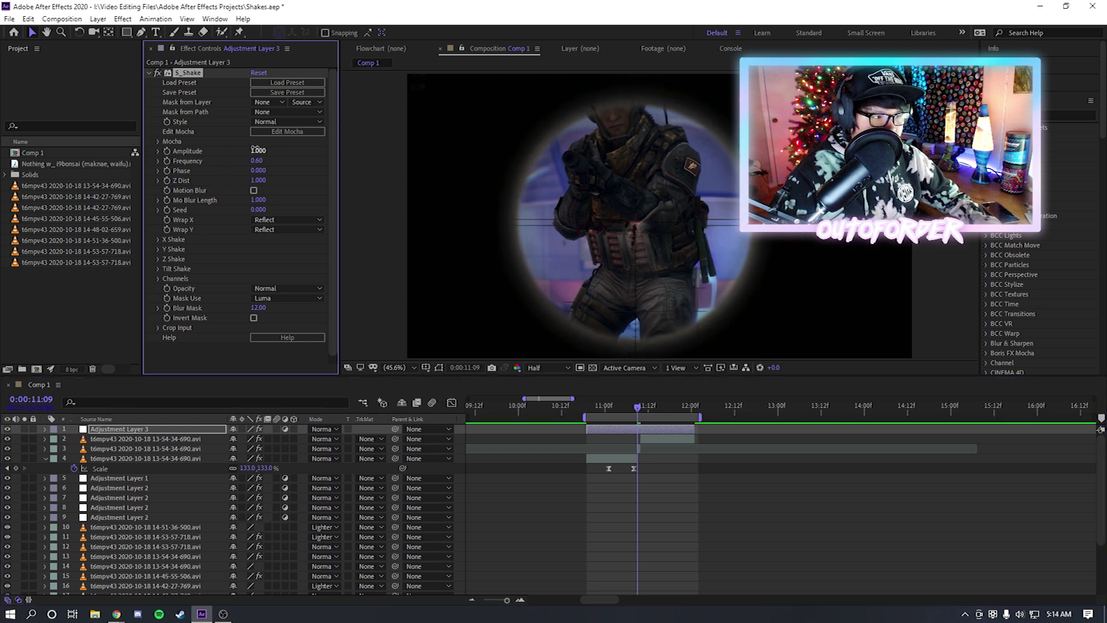
drag(257, 151, 241, 148)
click(698, 512)
key(space)
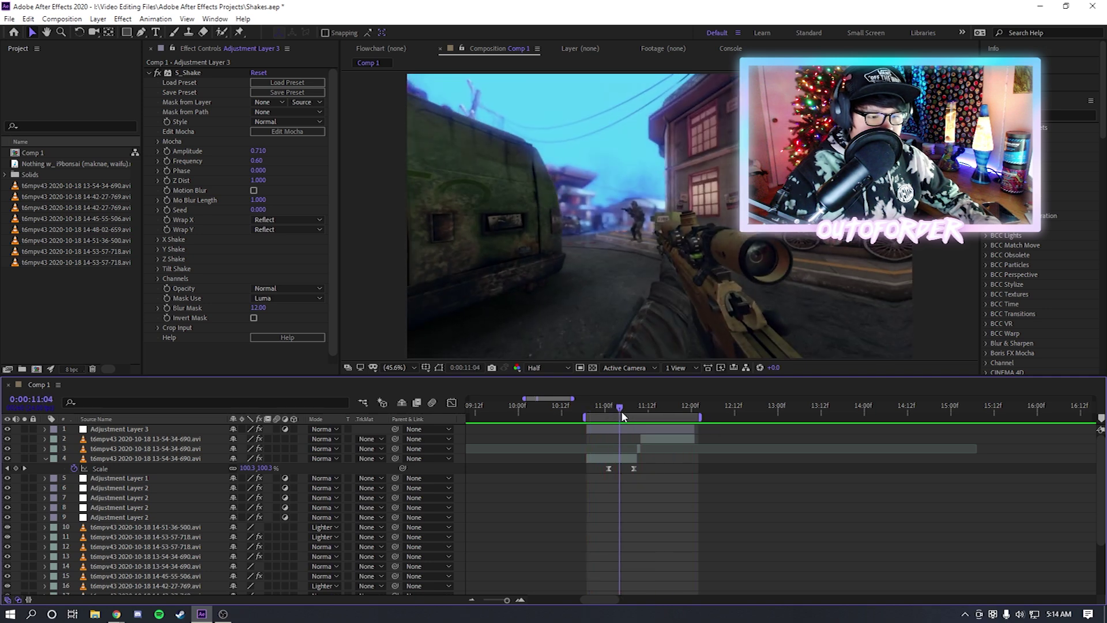
Select the top adjustment layer and examine the shake over the zoom around 0:00:11:04
click(650, 436)
click(649, 429)
scroll(648, 429, up, 2)
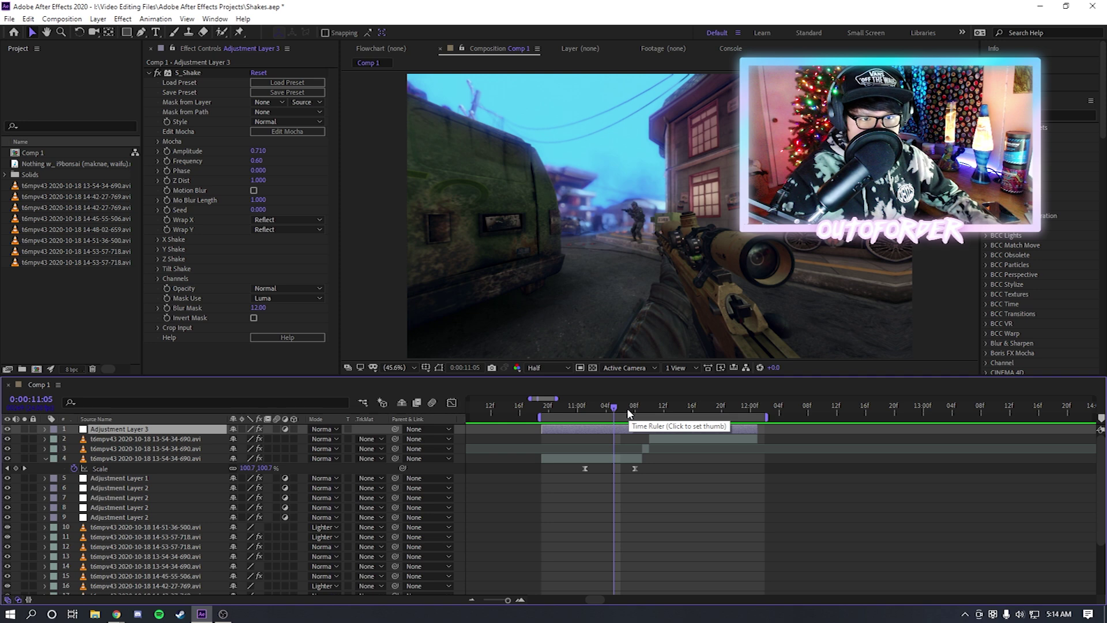
drag(682, 444, 716, 451)
drag(624, 411, 639, 411)
key(Page_Down)
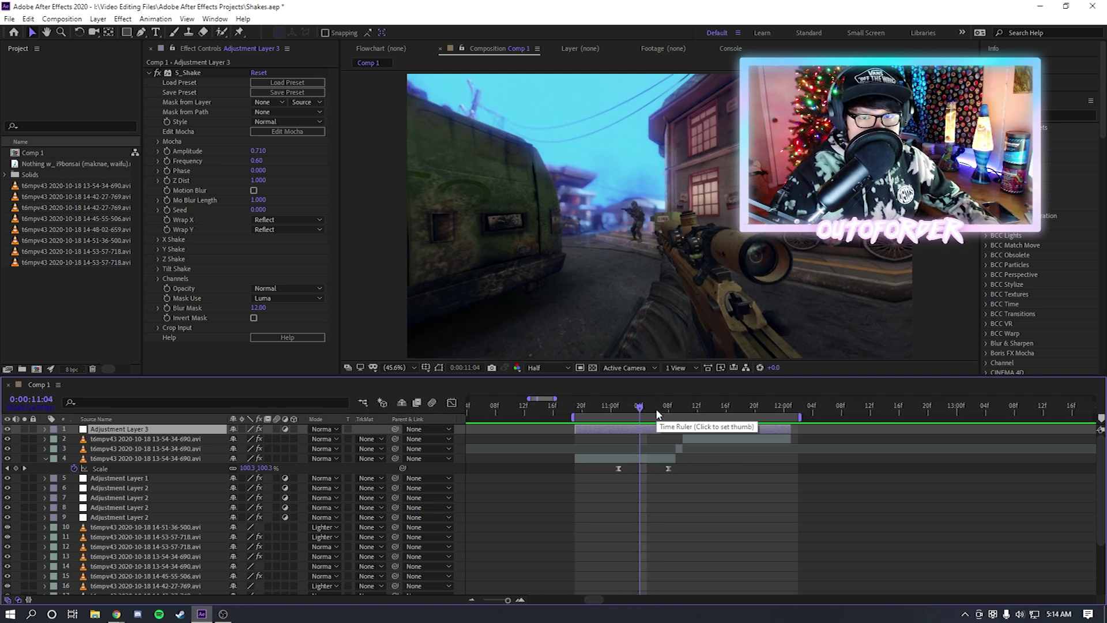
Restore the S_Shake Amplitude to 1.000 and Frequency to 8.00, and enable Amplitude keyframing at 0:00:11:09
click(668, 413)
scroll(704, 436, up, 1)
drag(736, 452, 791, 475)
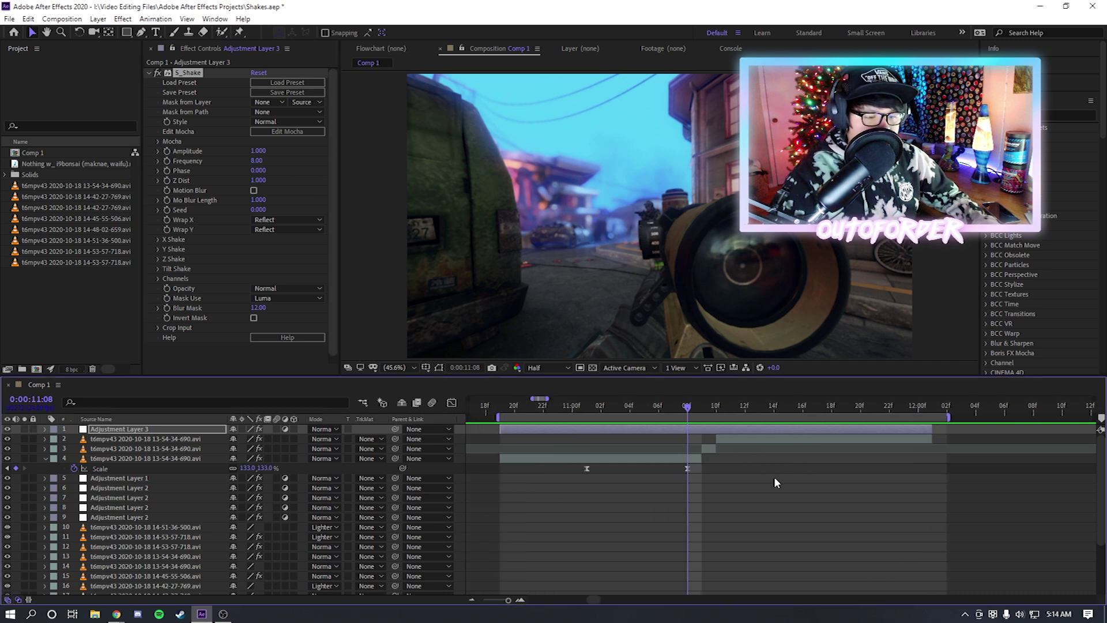
click(709, 411)
click(179, 152)
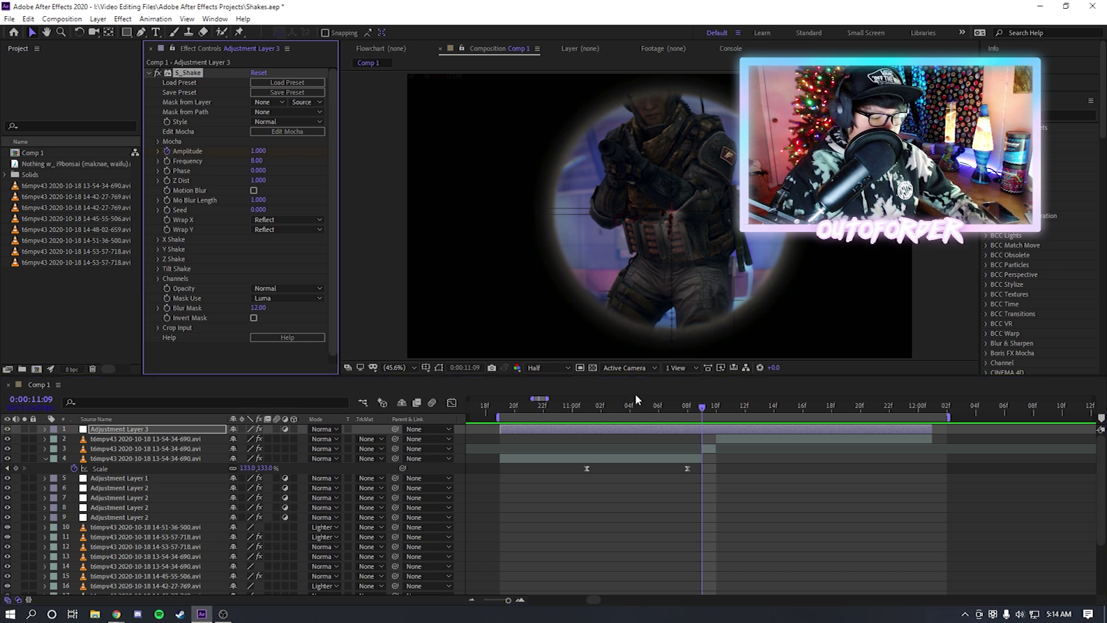
Reveal the top adjustment layer's keyframes and add an Amplitude keyframe of 0.000 at 0:00:11:05
key(u)
scroll(799, 444, right, 3)
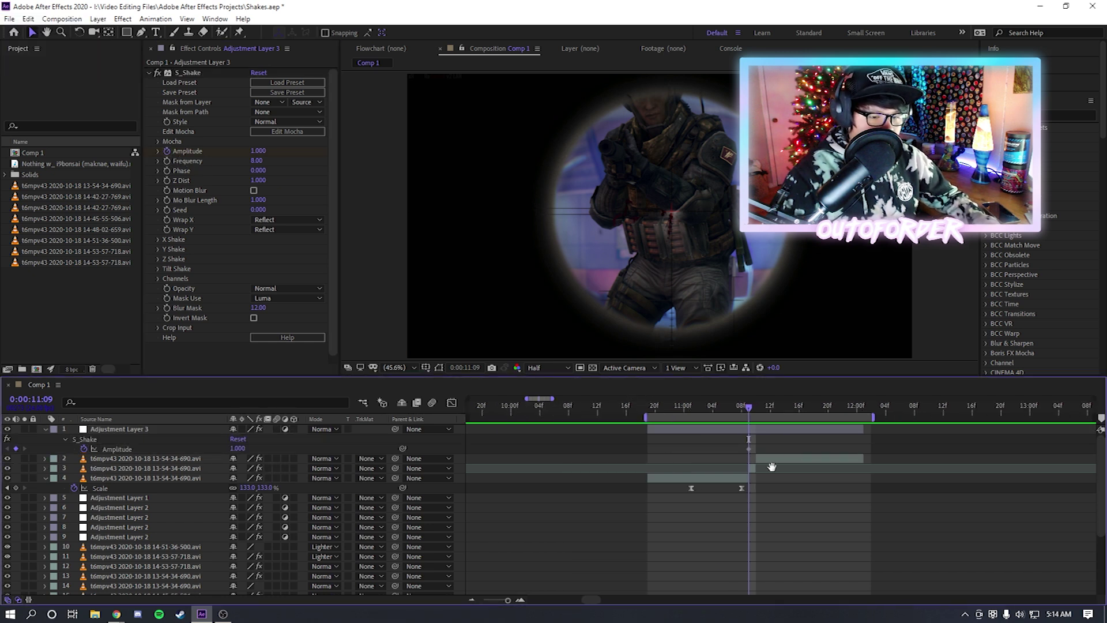
click(586, 406)
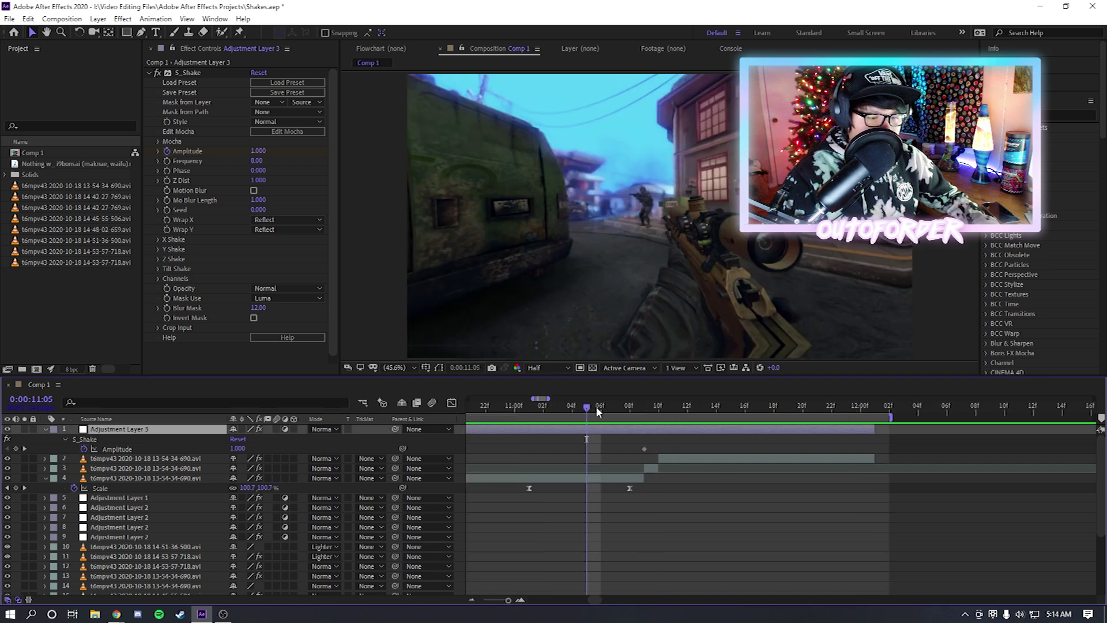
drag(602, 406, 585, 407)
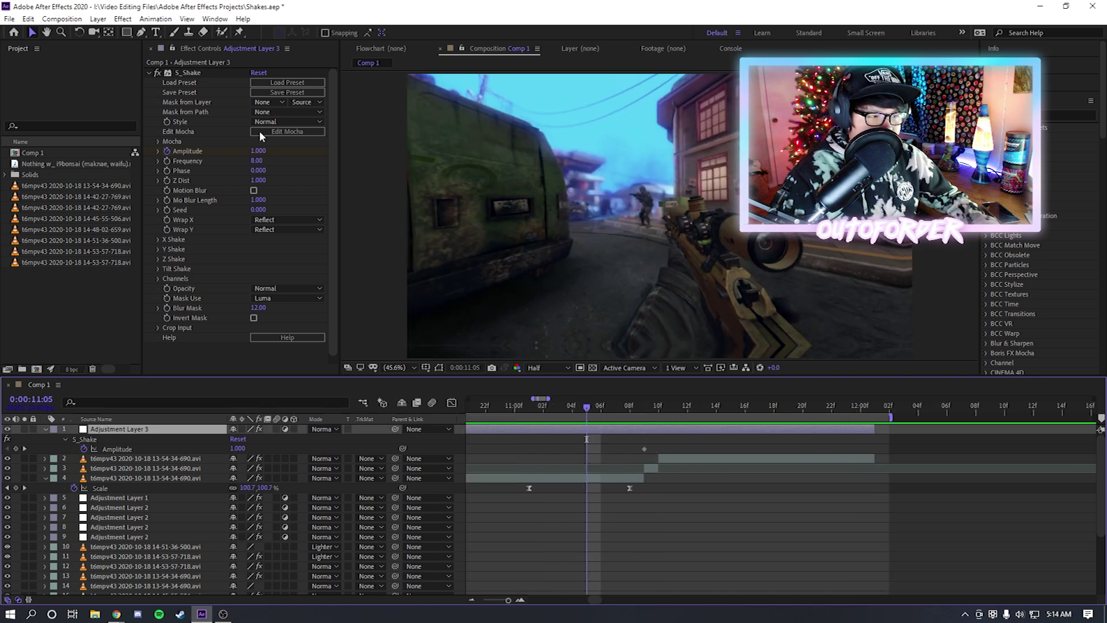
click(263, 151)
text(0)
key(Return)
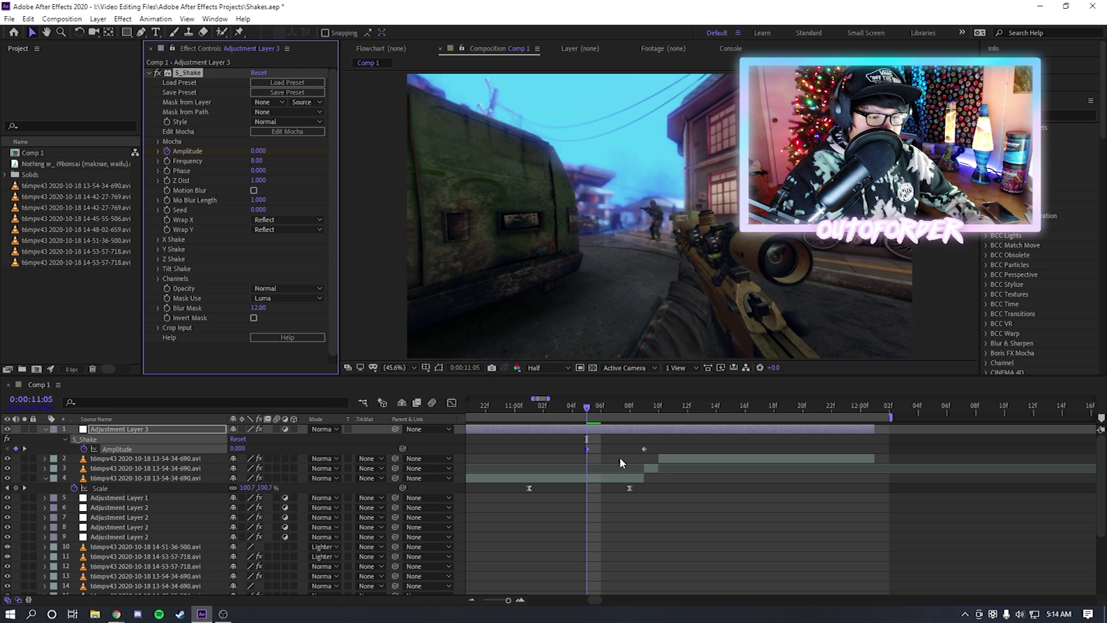
Review the rise in Amplitude up to 0:00:11:09 and add an Amplitude keyframe of 0.000 at 0:00:12:00
drag(608, 456, 577, 449)
drag(596, 407, 644, 407)
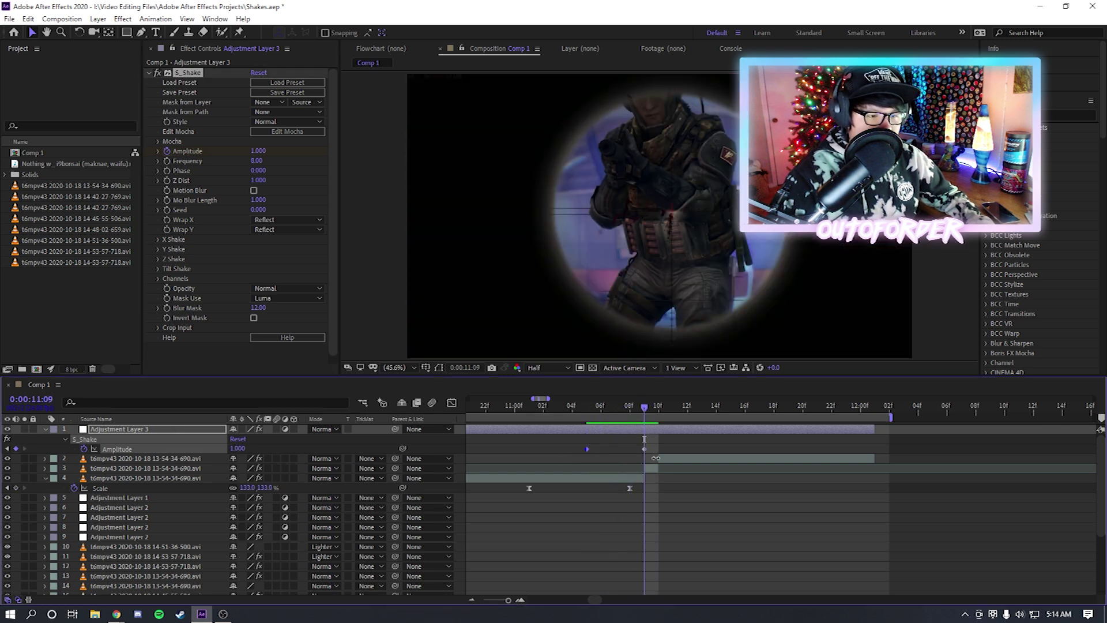
click(645, 449)
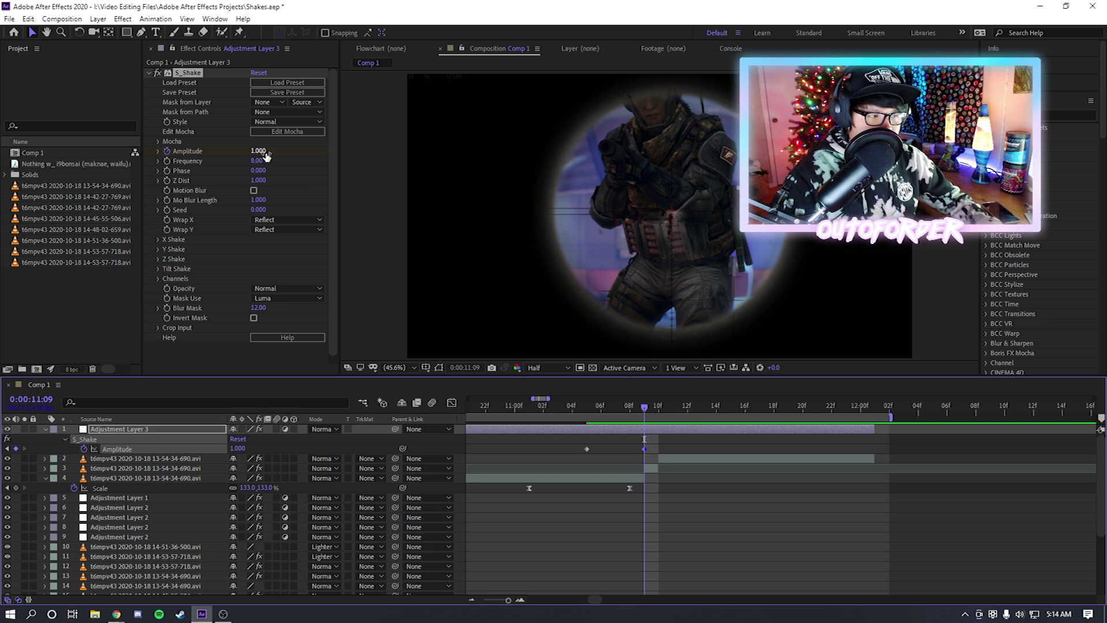
click(289, 161)
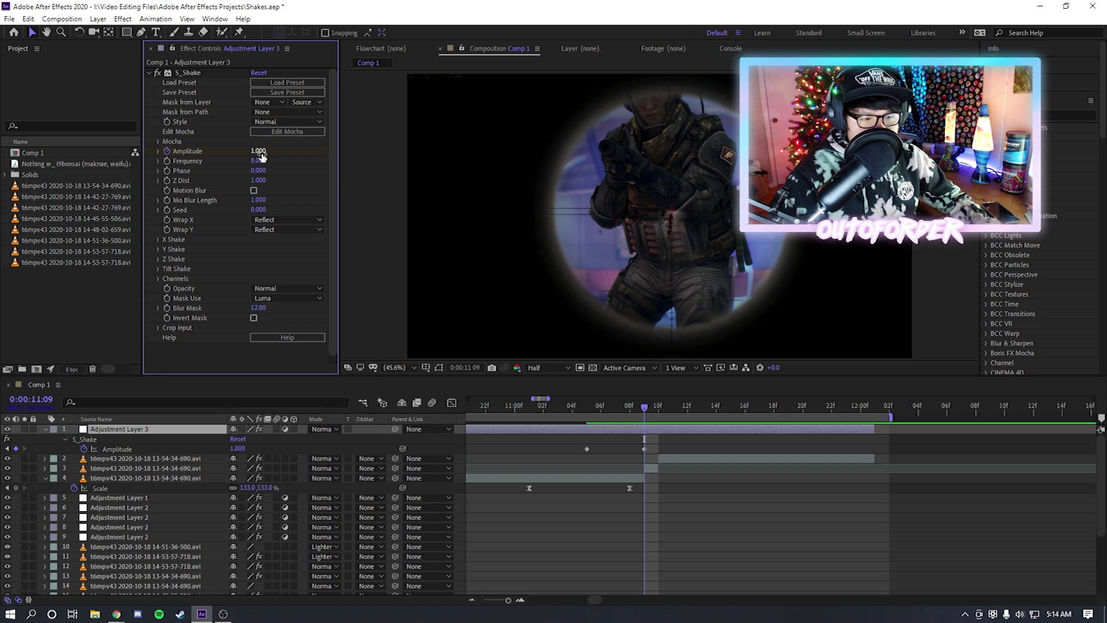
drag(584, 406, 656, 406)
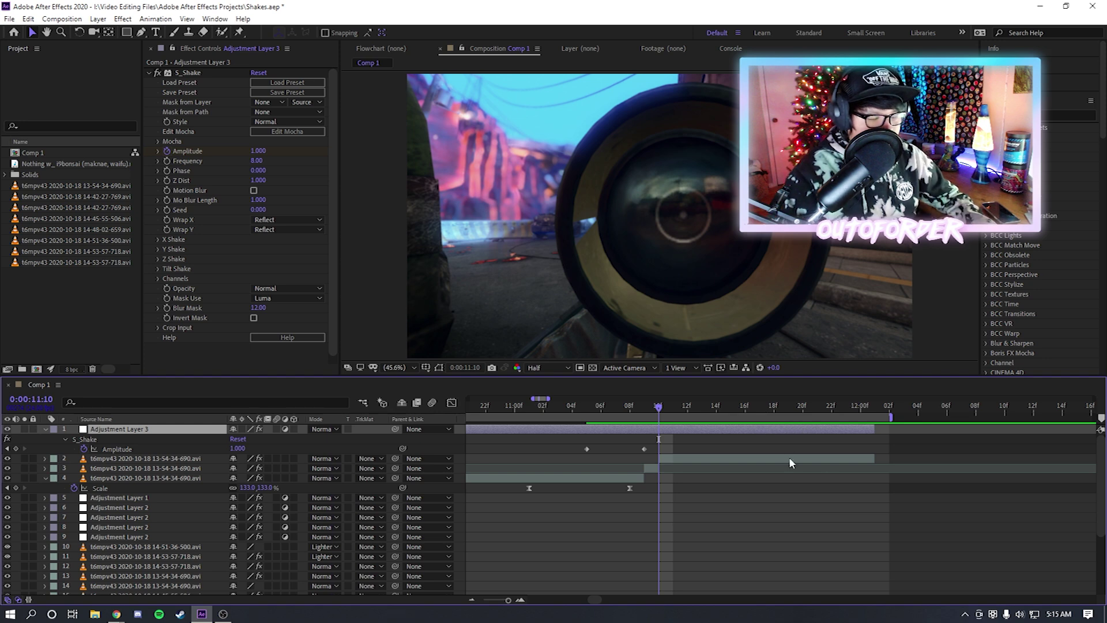
drag(659, 406, 866, 421)
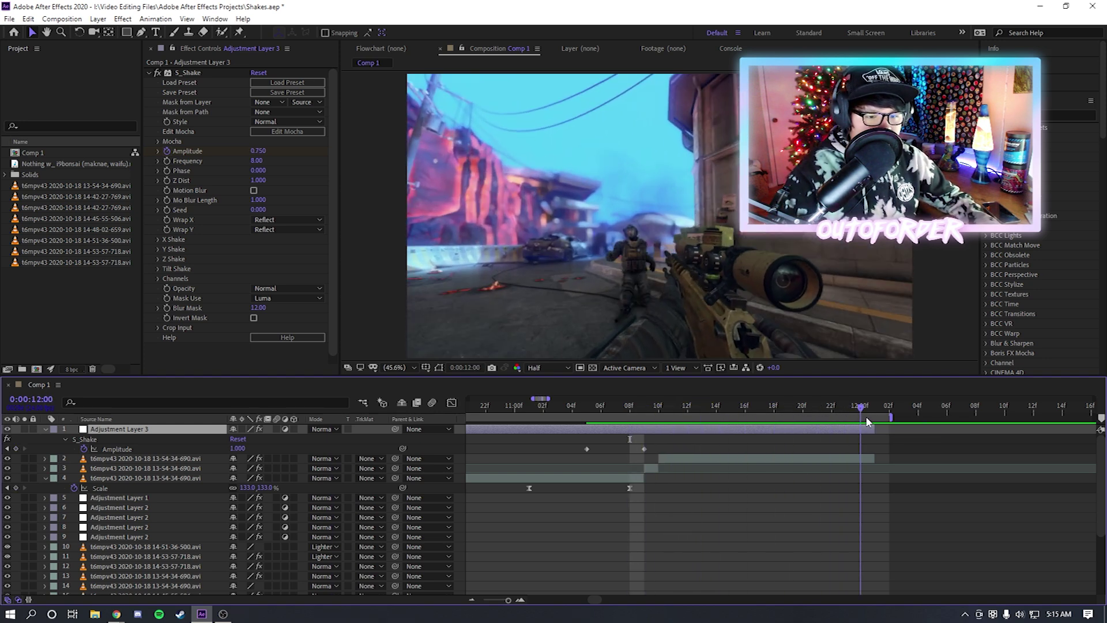
drag(262, 151, 216, 217)
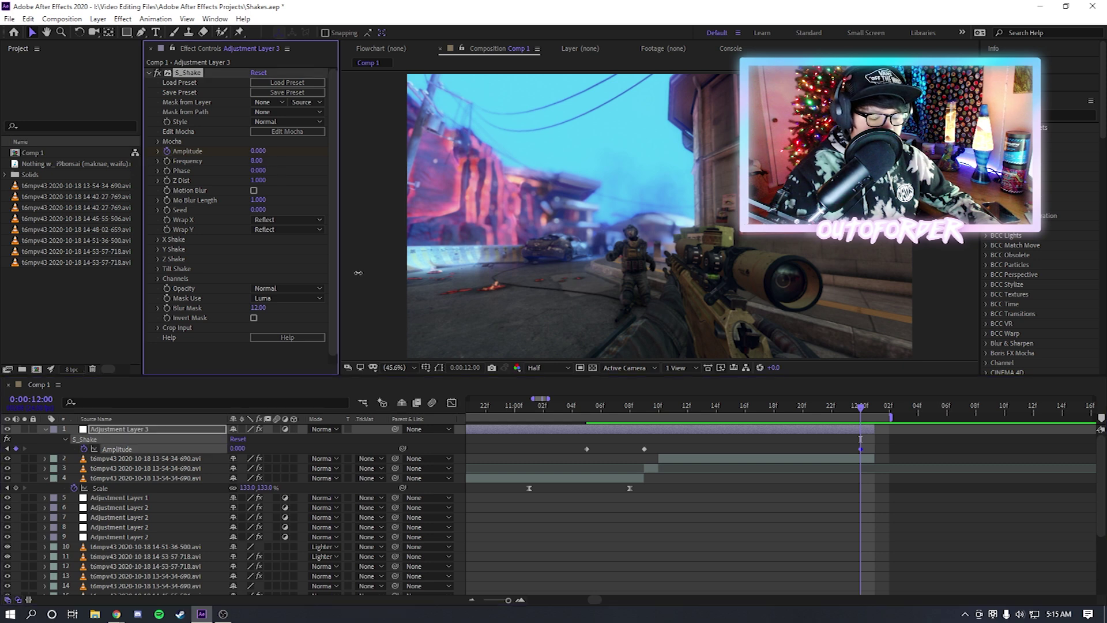
Examine the three Amplitude keyframes by moving through the shake from its start to 0:00:12:00
click(579, 406)
drag(592, 446, 643, 417)
click(588, 449)
click(647, 454)
click(259, 152)
drag(644, 405, 860, 405)
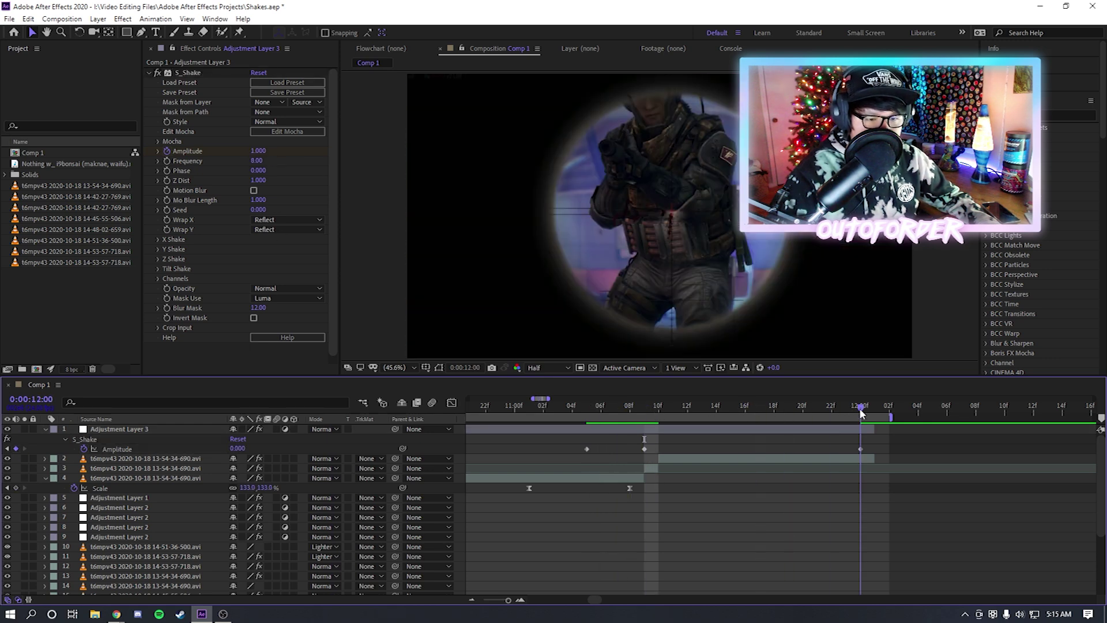
Apply Easy Ease to all three Amplitude keyframes of the S_Shake effect
drag(906, 442, 585, 452)
click(909, 445)
drag(954, 446, 583, 452)
click(897, 441)
drag(925, 451, 553, 446)
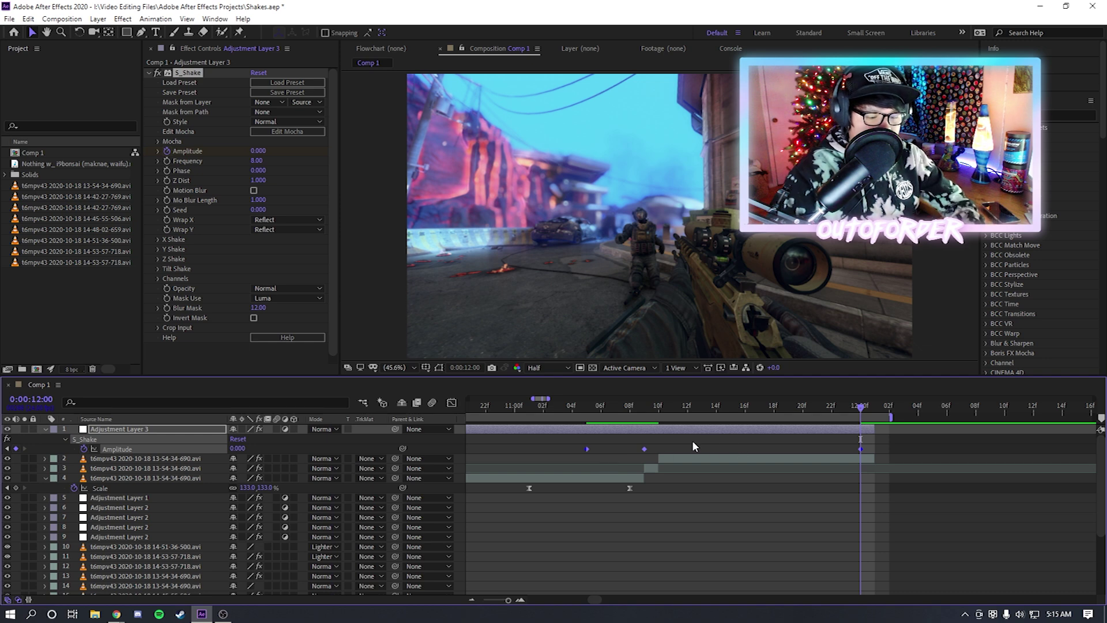
key(F9)
Shape the Amplitude value graph into a sharp peak at 0:00:11:09 with steep curves on both sides
click(981, 444)
drag(979, 449, 737, 411)
click(451, 403)
drag(626, 433, 647, 547)
drag(594, 497, 647, 545)
click(767, 485)
scroll(768, 485, down, 1)
scroll(829, 489, right, 1)
scroll(720, 483, up, 1)
drag(899, 517, 580, 544)
Preview the shake and lengthen the ease handle of the last Amplitude keyframe for a faster initial falloff
click(596, 432)
click(503, 408)
key(space)
click(518, 407)
drag(858, 510, 666, 541)
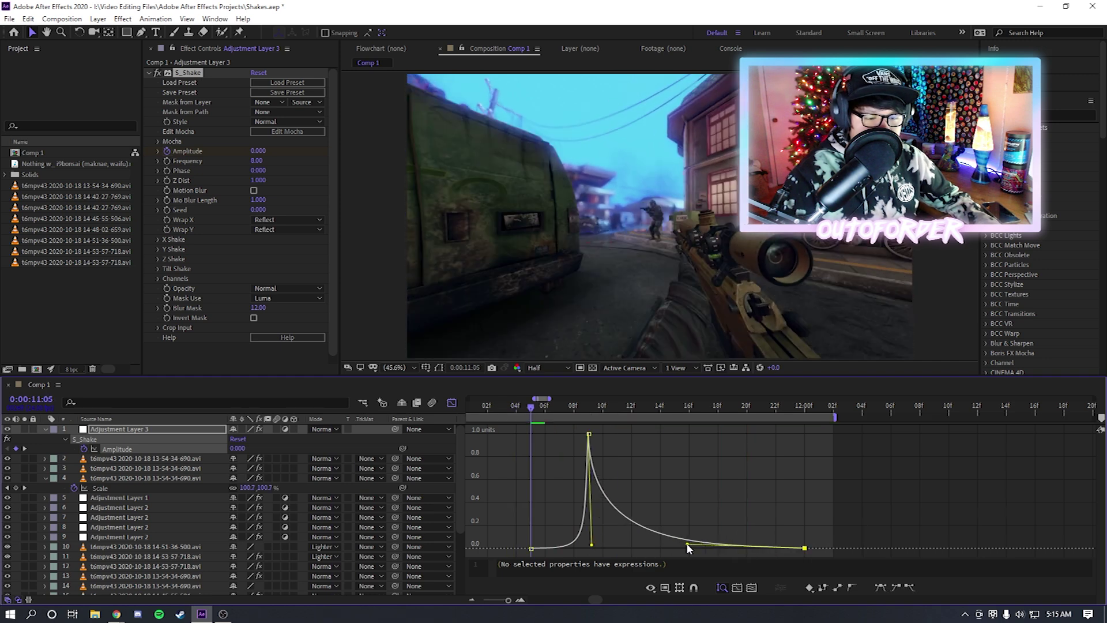
click(663, 470)
key(space)
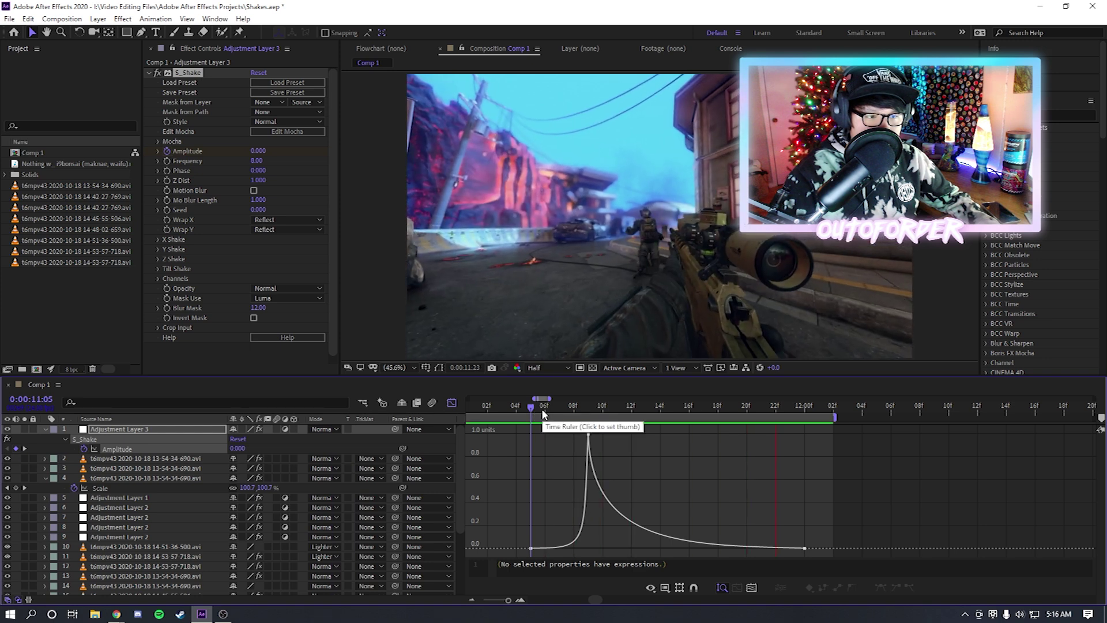
drag(868, 513, 522, 553)
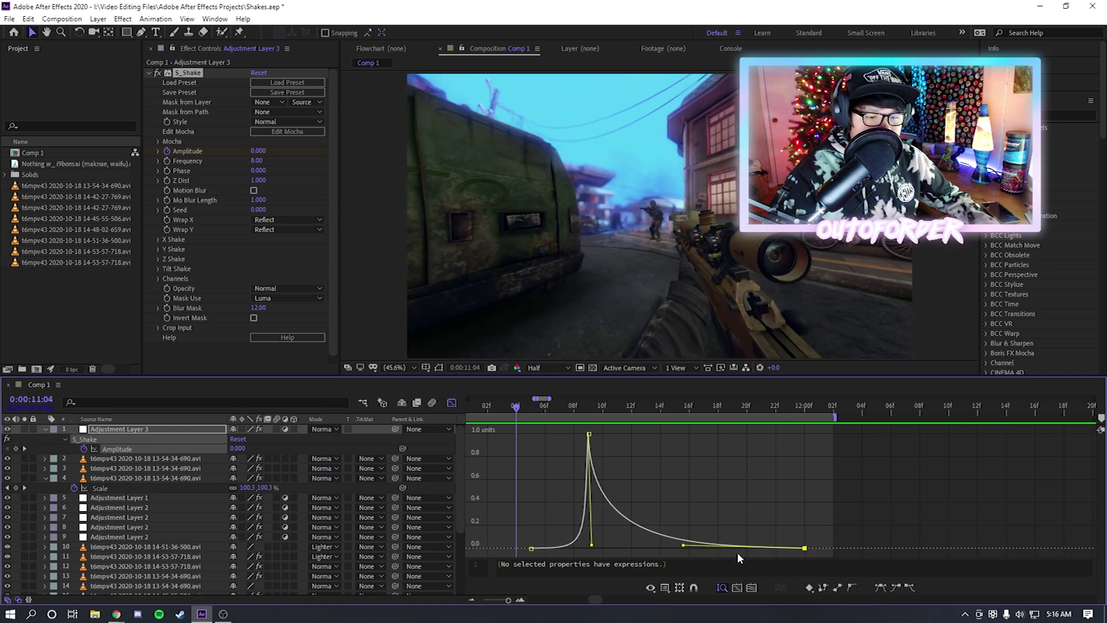
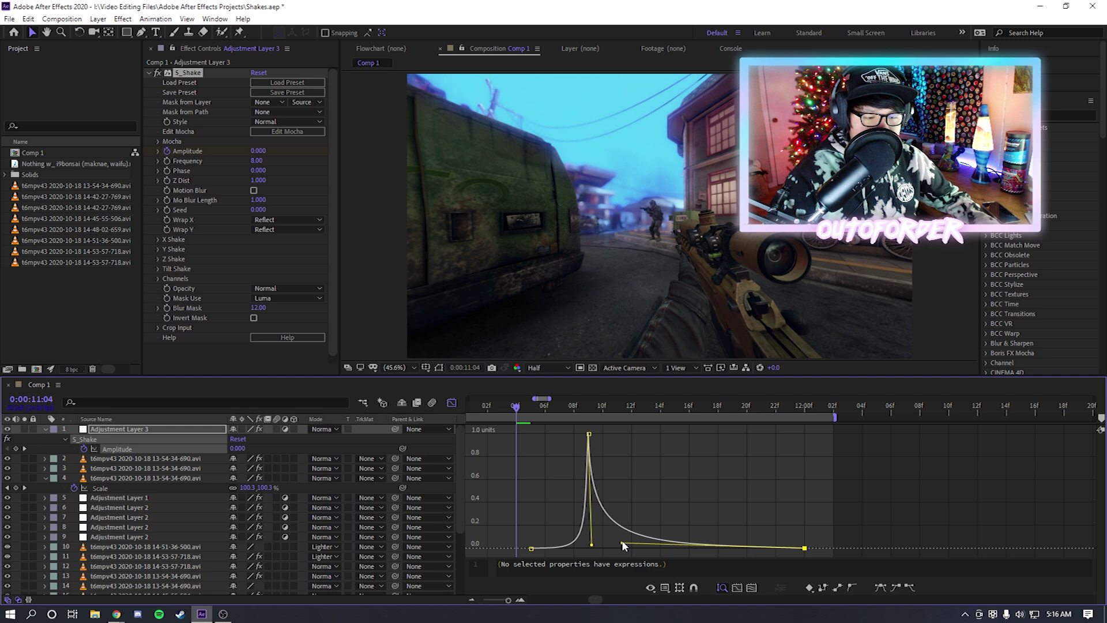
Leave the Graph Editor and set the S_Shake Frequency to 2.25
click(453, 404)
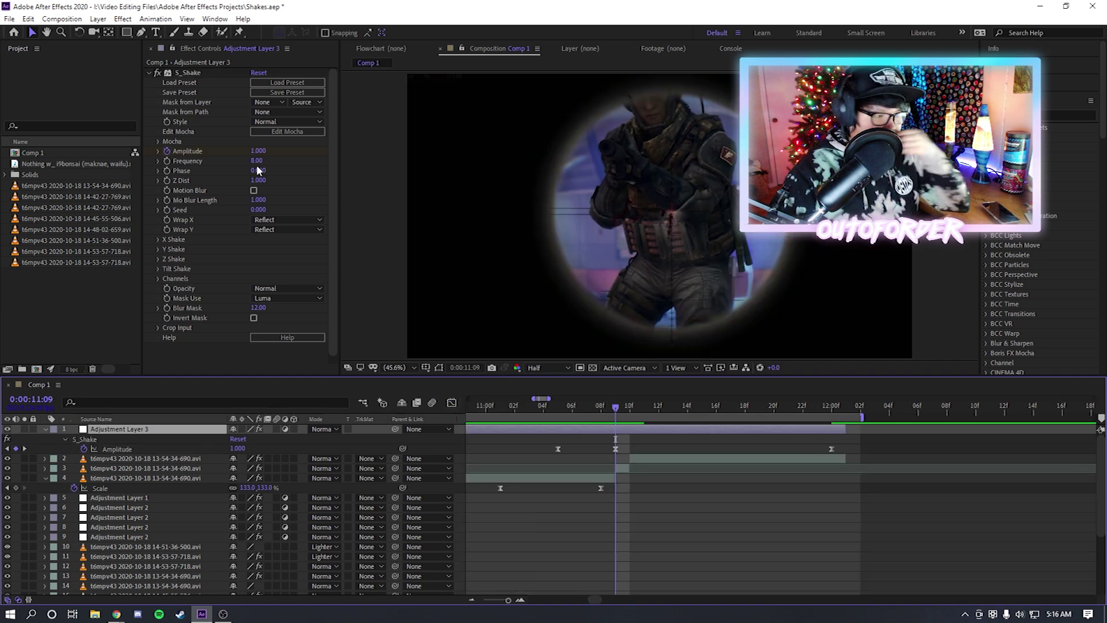
click(257, 161)
click(290, 177)
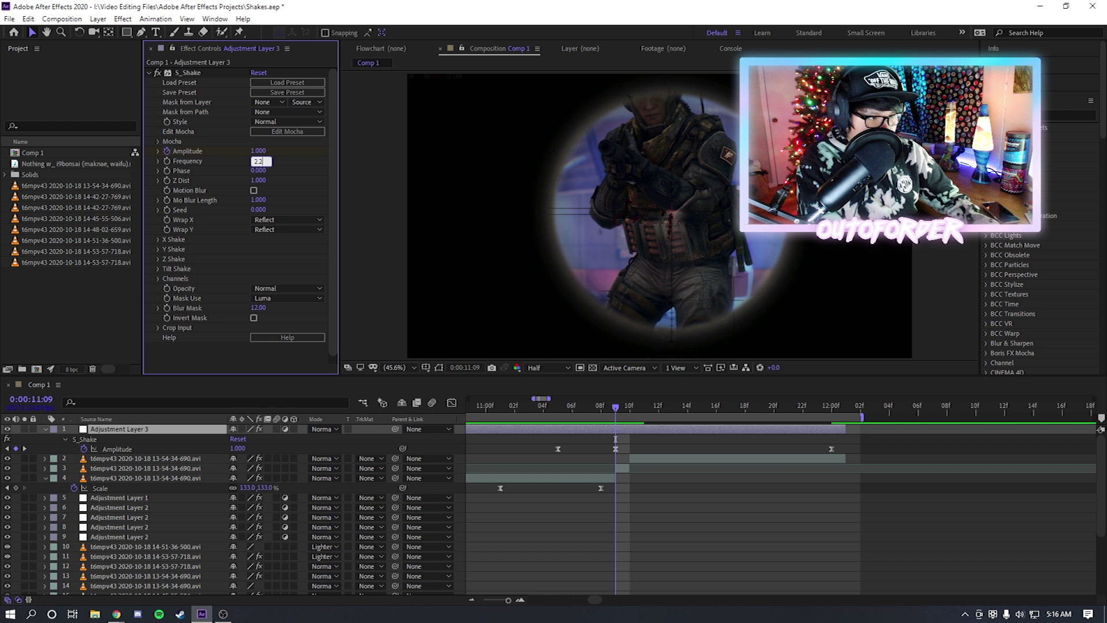
key(Return)
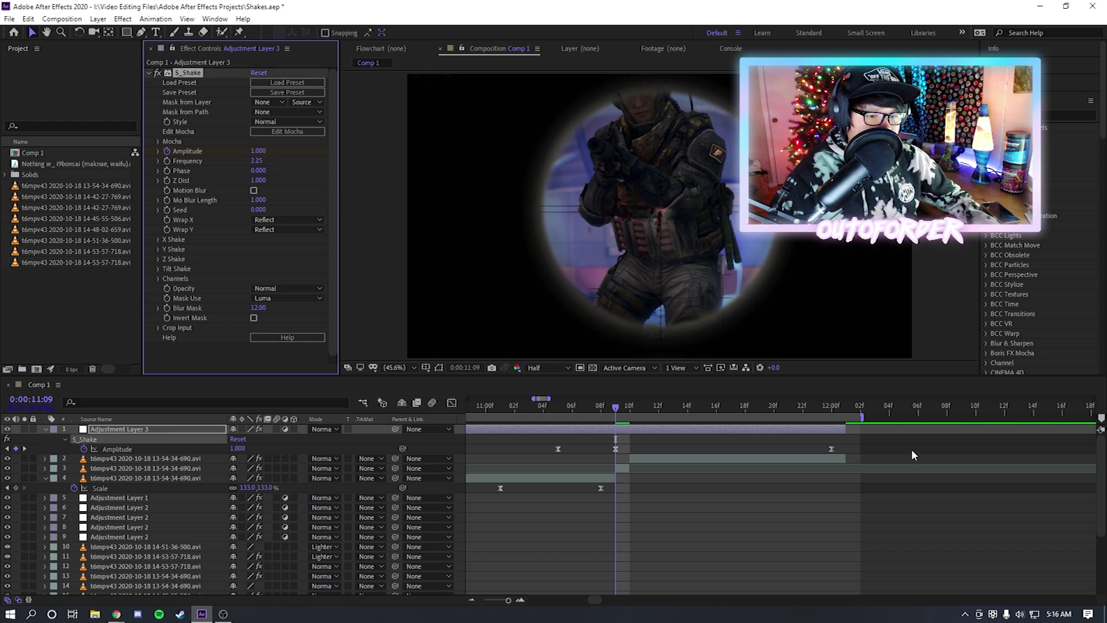
Preview the shake from 0:00:10:22 and compare the frames at 0:00:11:08 and 0:00:11:09
scroll(914, 452, down, 1)
drag(717, 442, 987, 467)
scroll(922, 464, right, 4)
scroll(780, 484, up, 5)
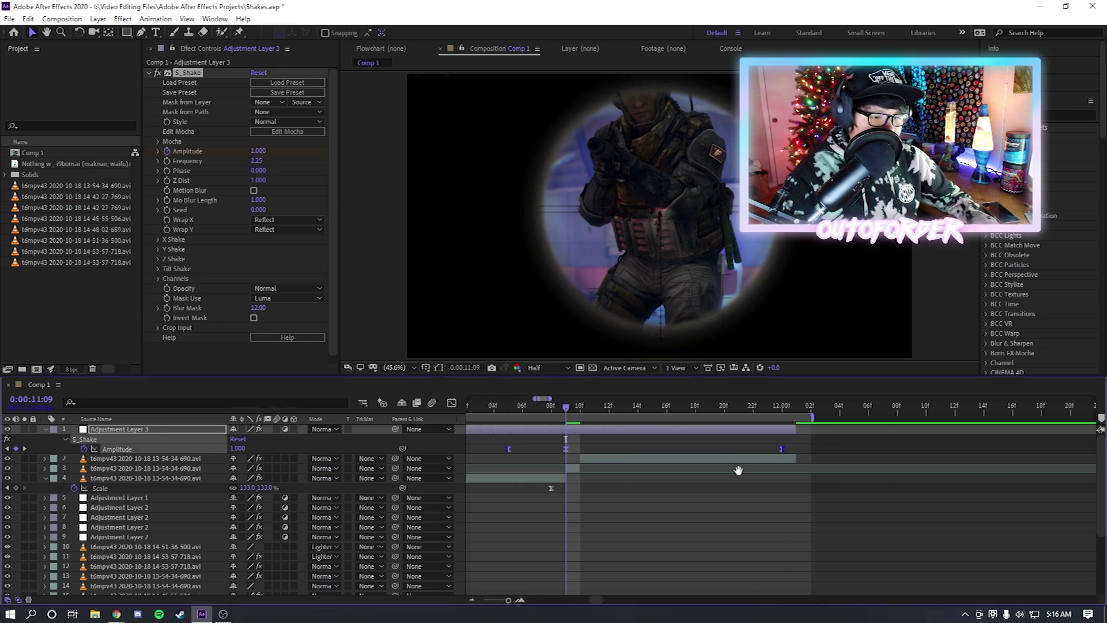
scroll(652, 445, down, 5)
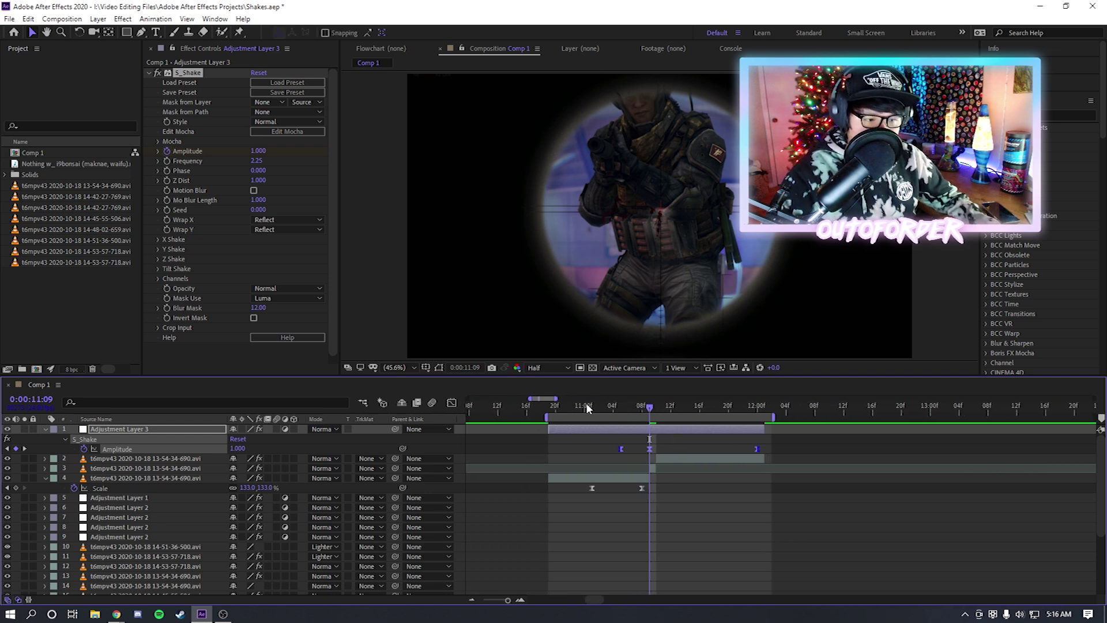
click(573, 407)
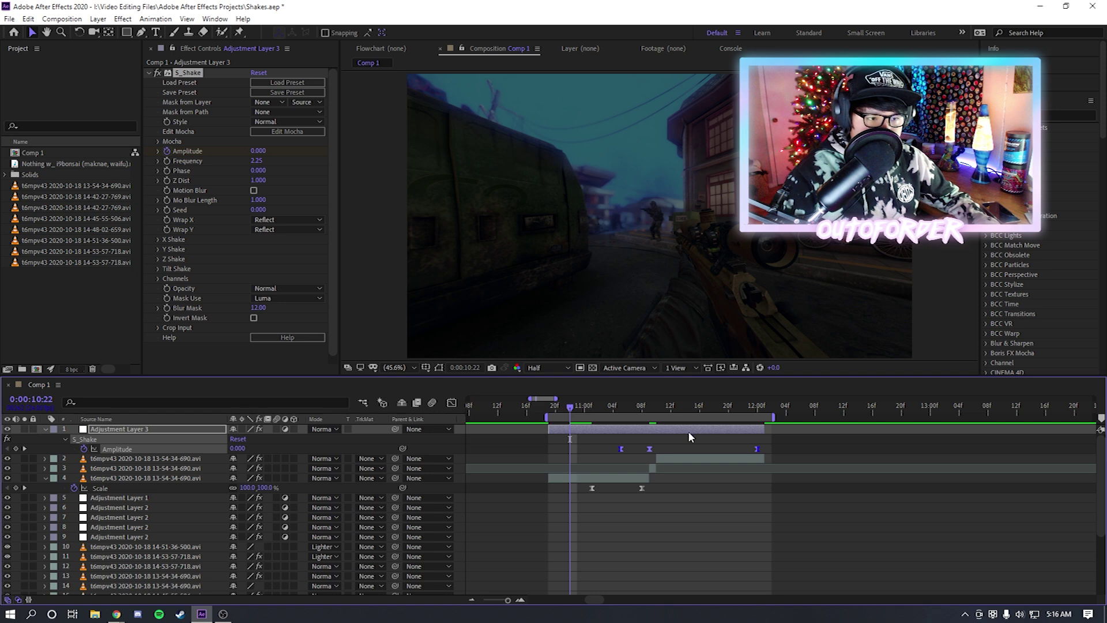
key(space)
scroll(688, 431, up, 5)
drag(577, 406, 606, 409)
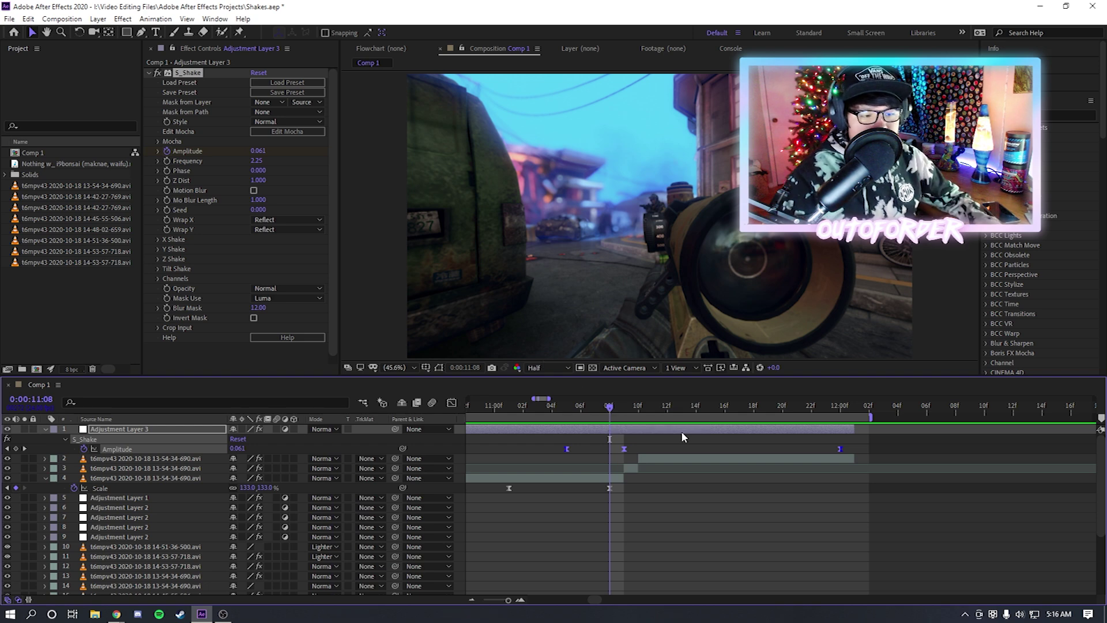
drag(612, 409, 625, 410)
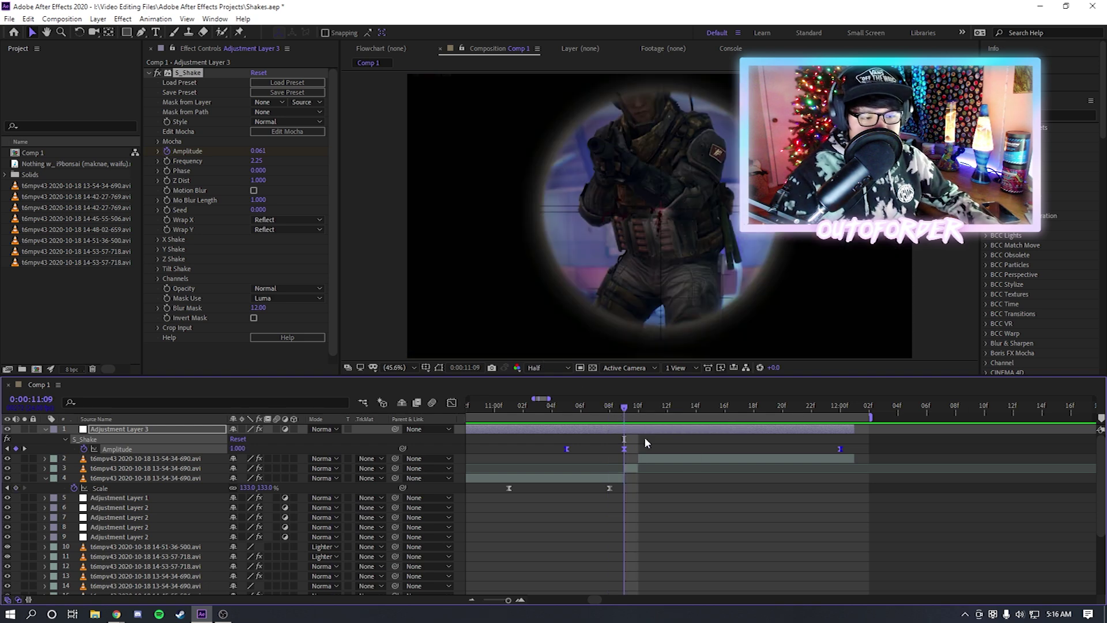
scroll(724, 488, down, 1)
scroll(819, 448, right, 2)
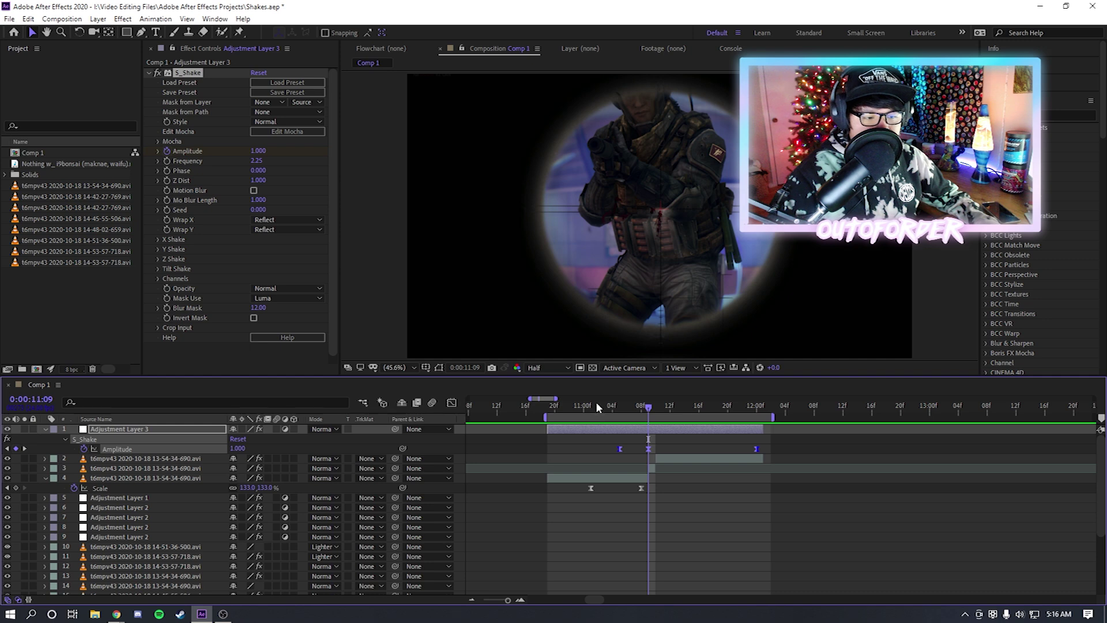
Enable Motion Blur in S_Shake and preview the blurred shake from 0:00:11:01
click(253, 191)
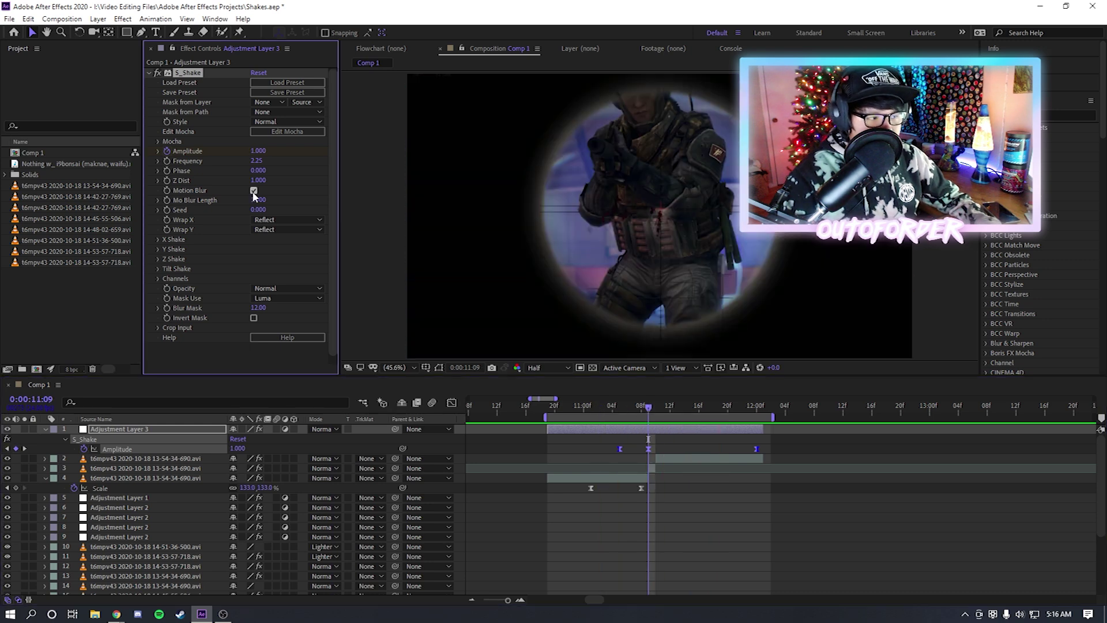
click(590, 407)
key(space)
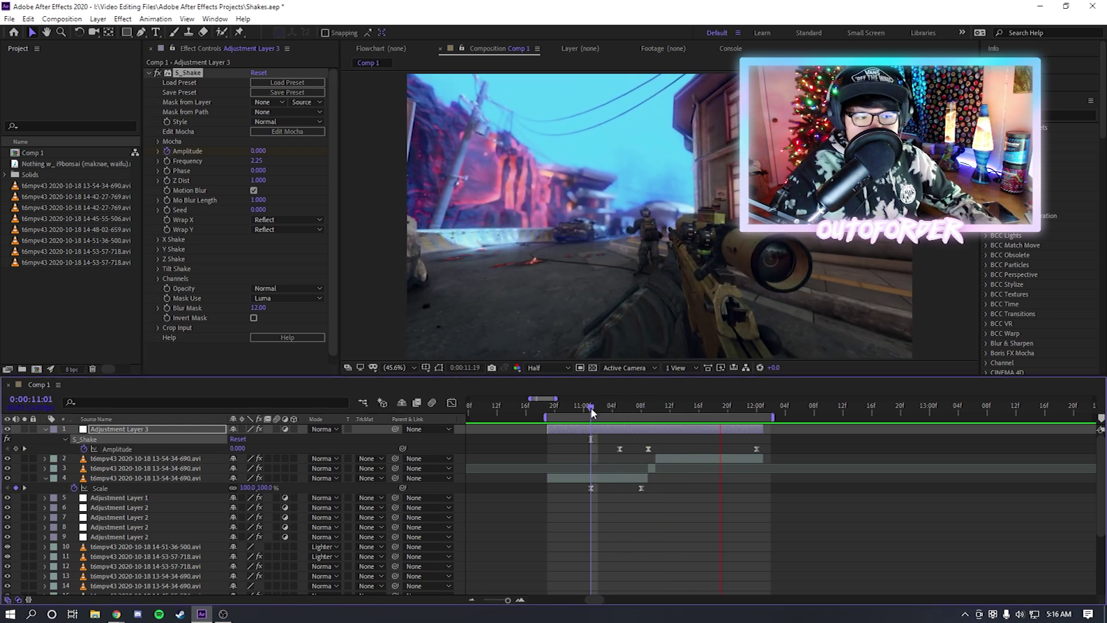
click(648, 408)
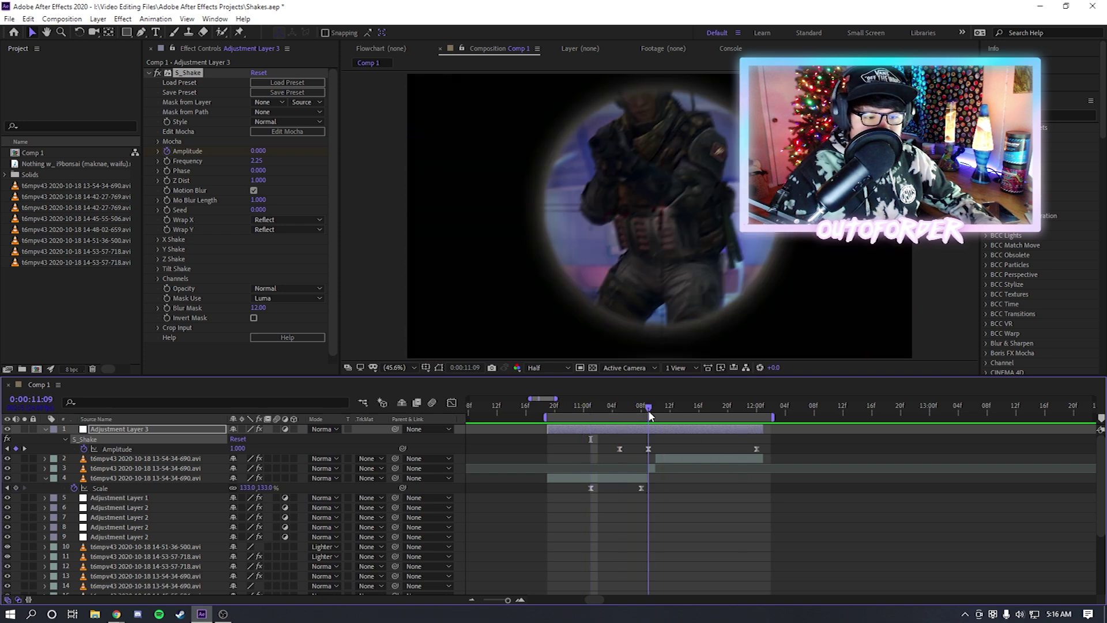
drag(650, 407, 677, 407)
drag(643, 444, 614, 451)
Compare the shake with Motion Blur off and on, set Mo Blur Length to 2.520 with it enabled, and preview
click(254, 190)
drag(258, 199, 354, 209)
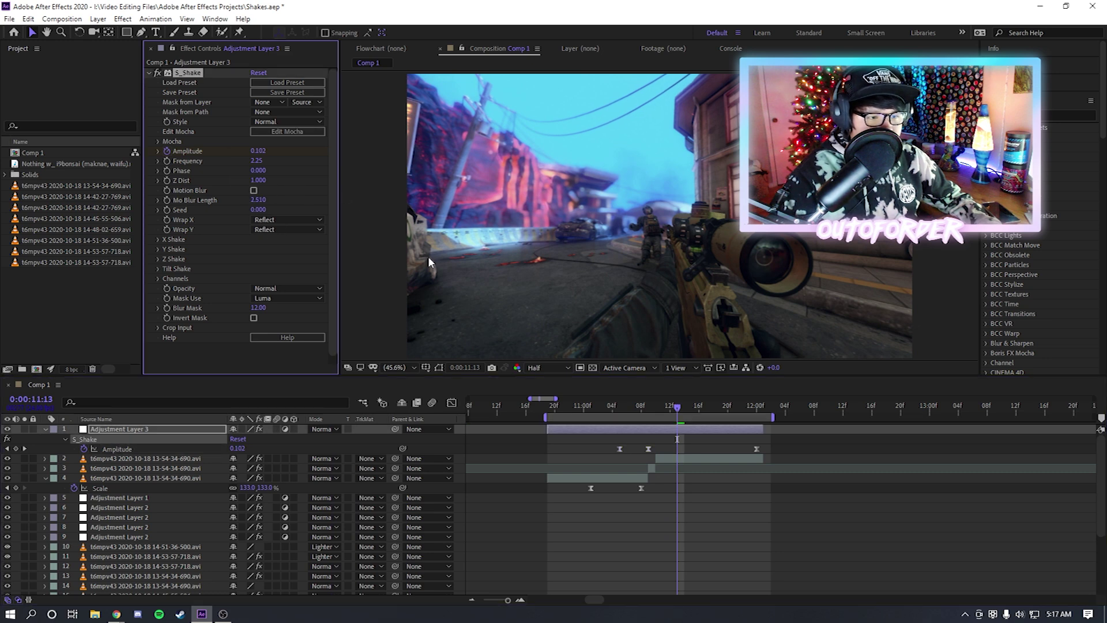
click(648, 406)
click(254, 189)
drag(258, 203, 260, 203)
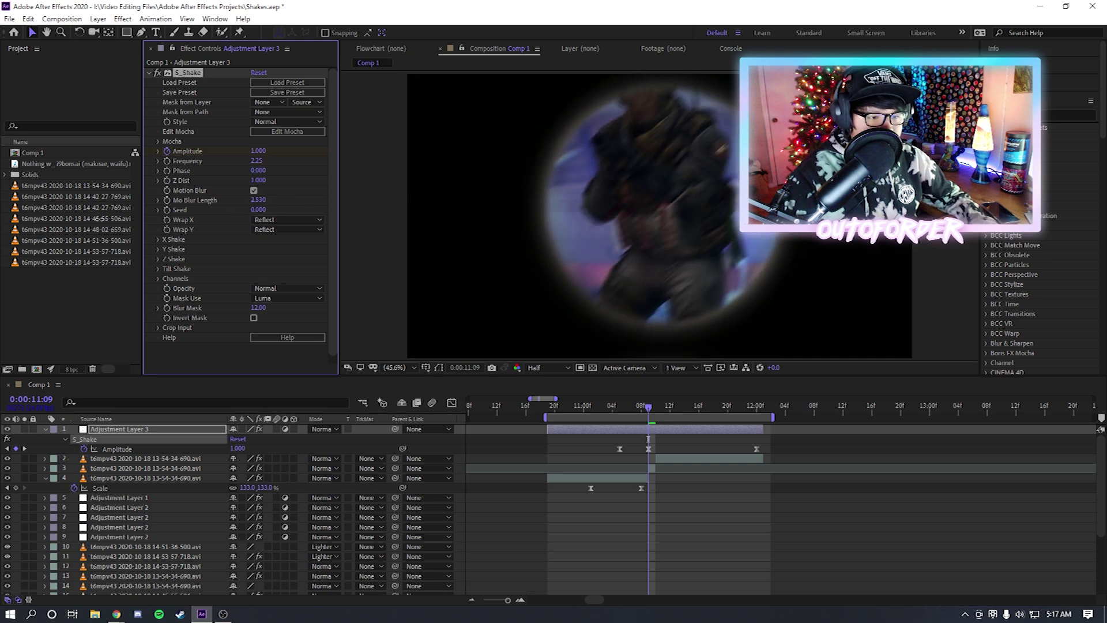
click(576, 411)
key(space)
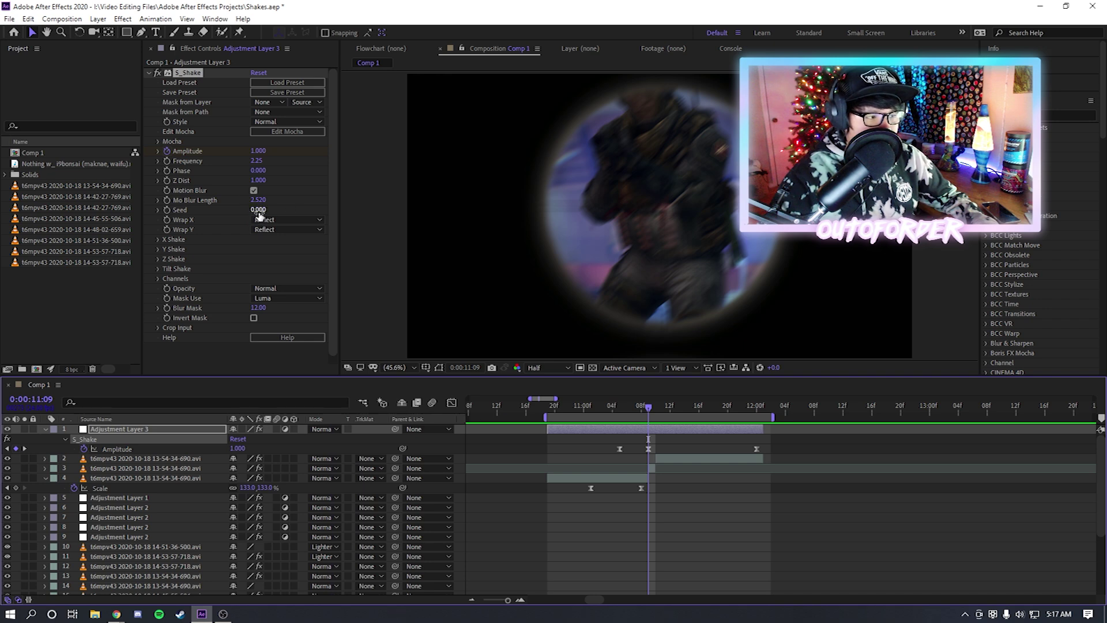
Set the S_Shake Seed to 0.660 at 0:00:11:09 and preview the new shake pattern
drag(583, 399, 650, 407)
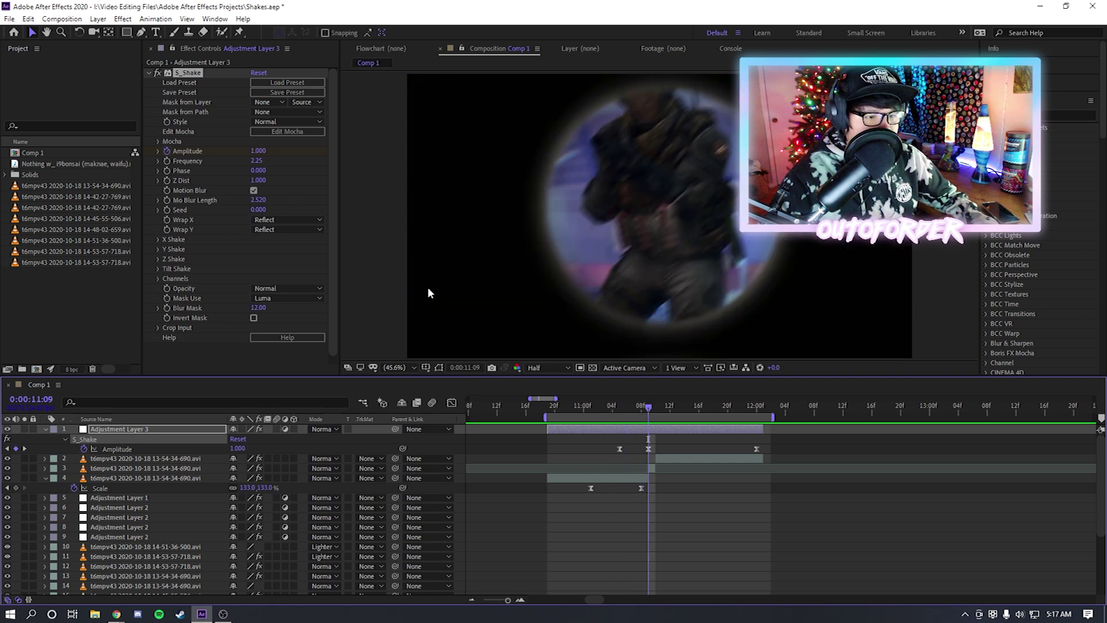
drag(258, 210, 301, 215)
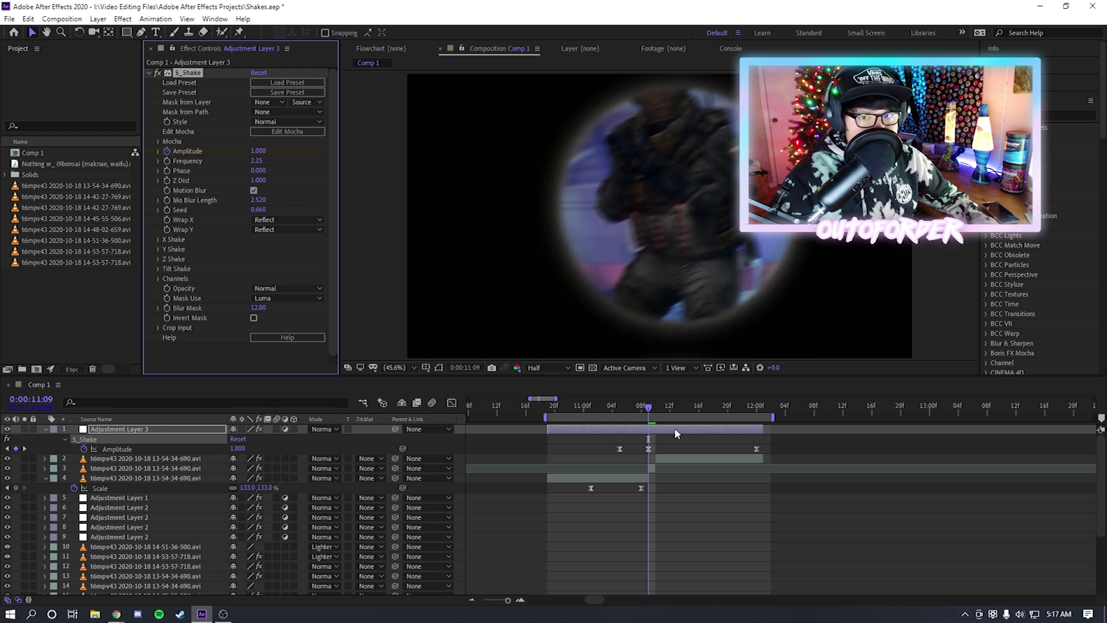
click(557, 408)
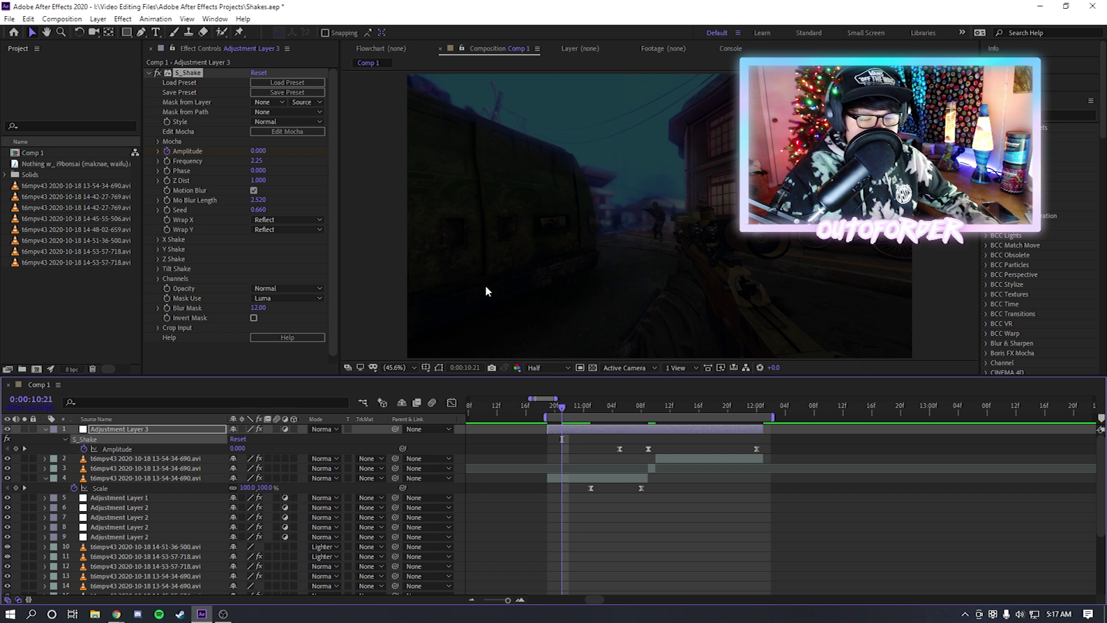
click(549, 413)
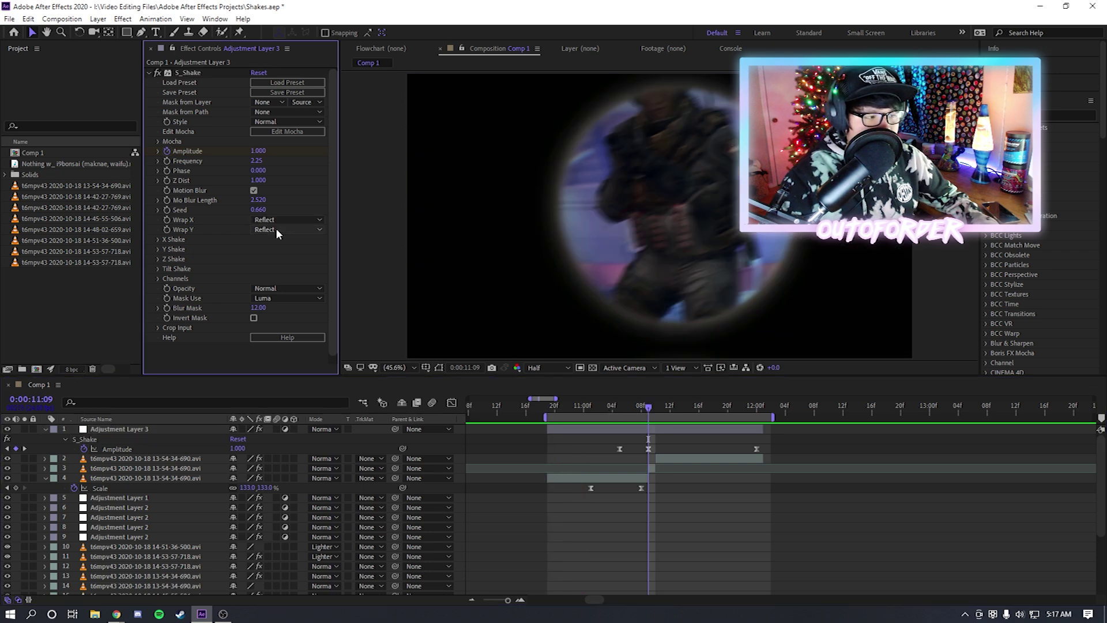
click(272, 220)
click(302, 187)
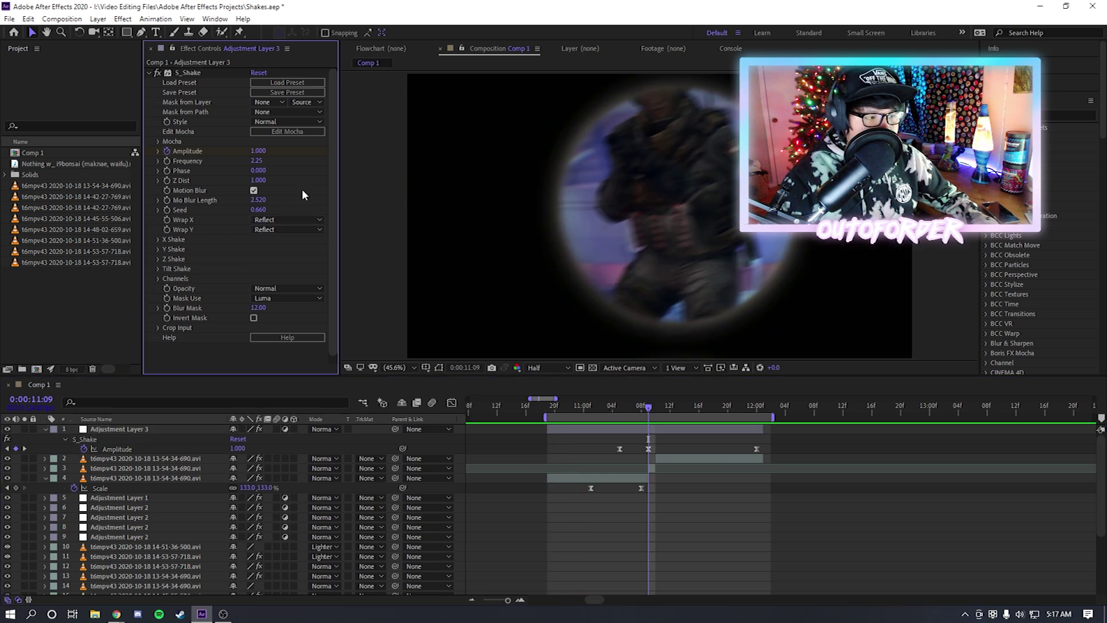
click(713, 252)
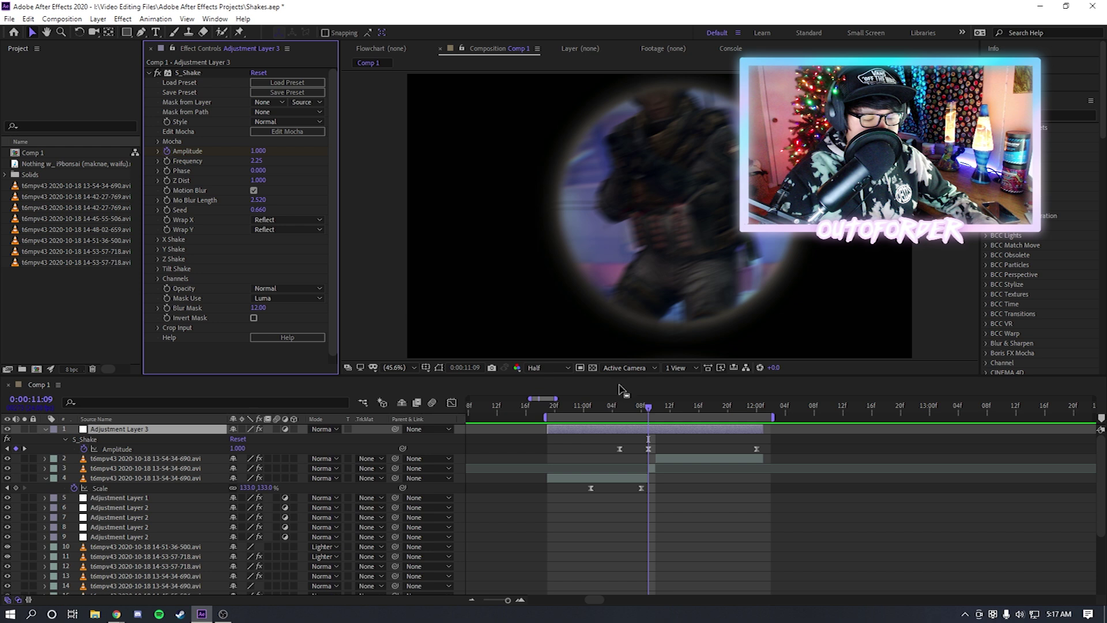
Reveal the X Shake settings, set X Rand Amp to 0.00 at 0:00:11:09, and preview the shake
click(155, 239)
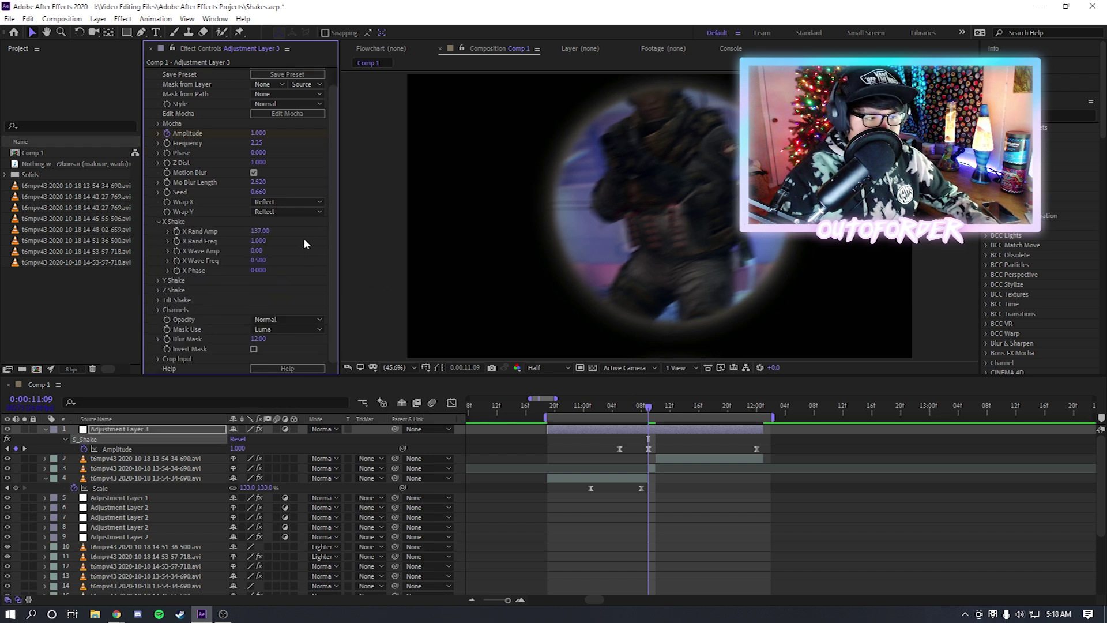
drag(600, 410, 648, 410)
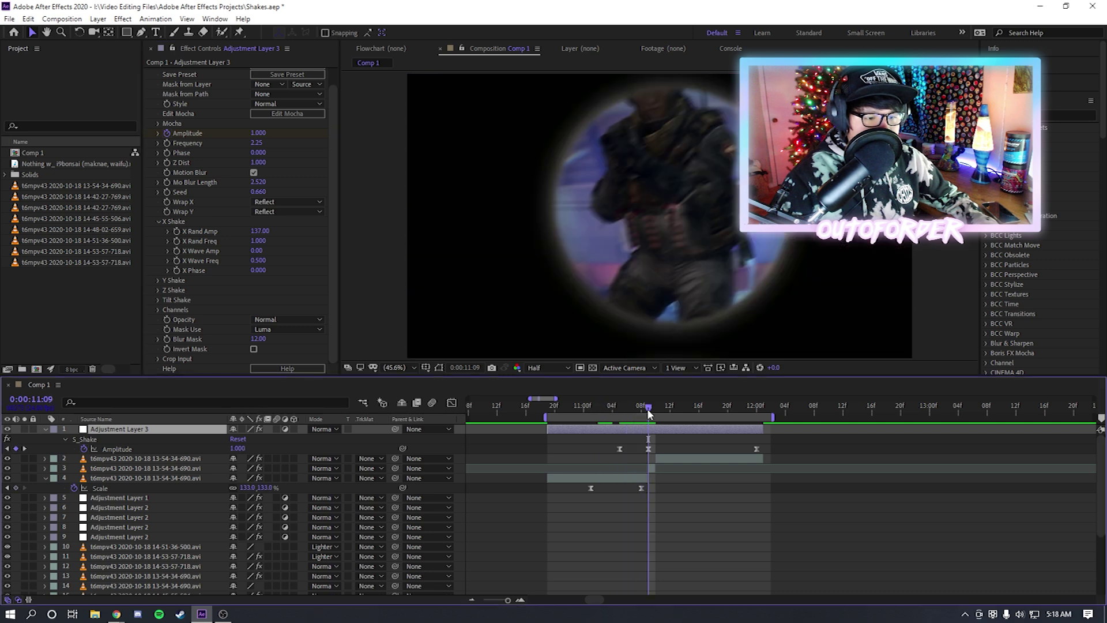
drag(261, 233, 18, 240)
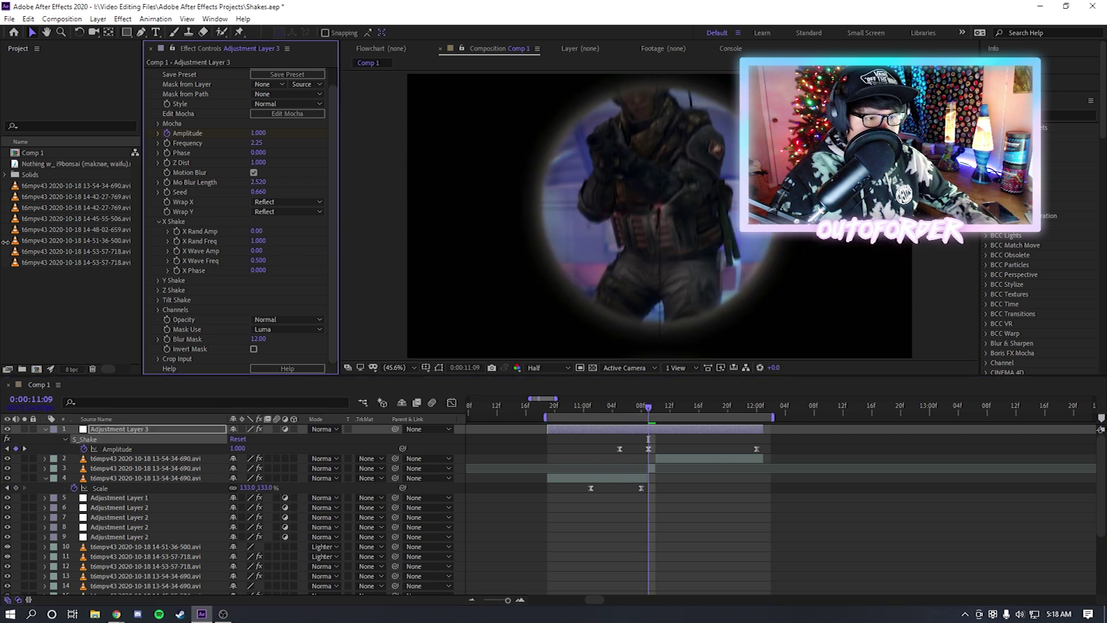
key(space)
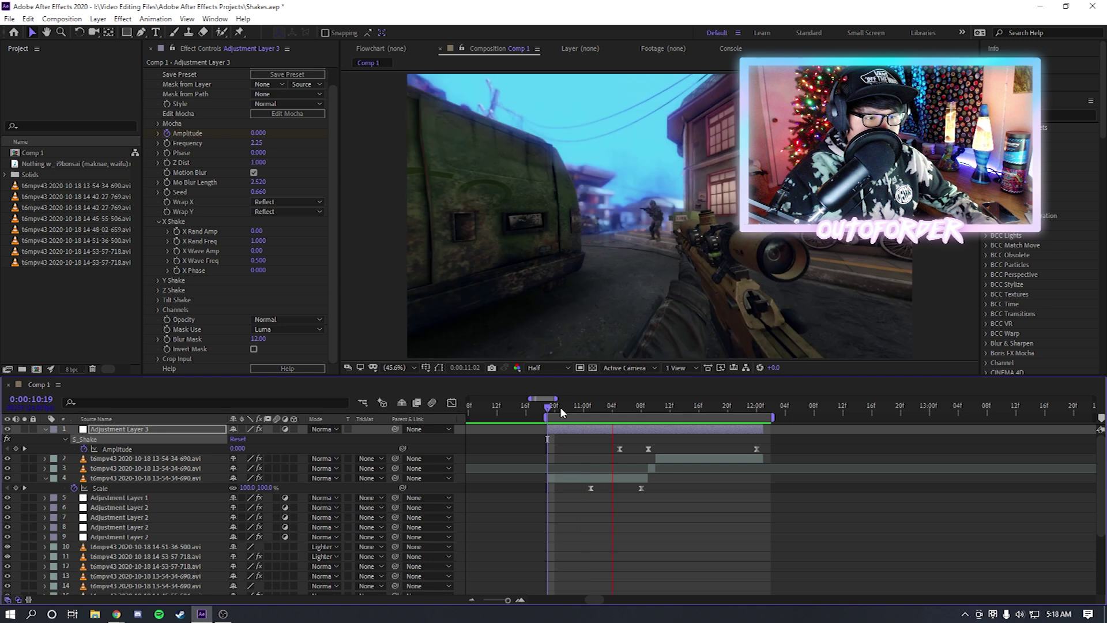
key(space)
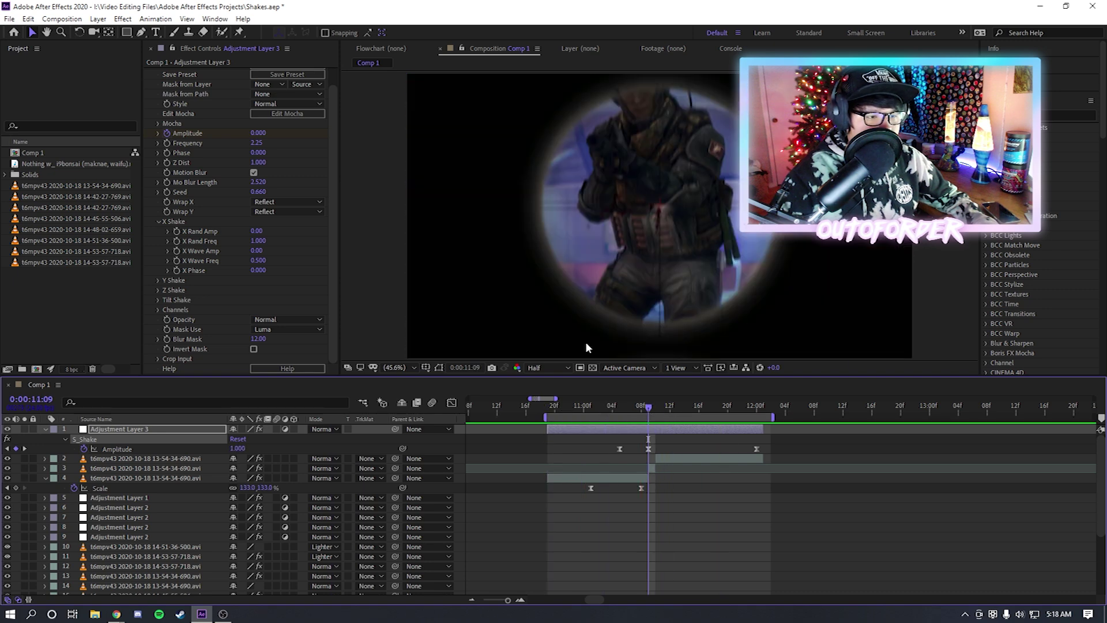
Raise the S_Shake Amplitude keyframe at 0:00:11:09 to 1.299 and preview the stronger shake from 0:00:11:00
click(646, 449)
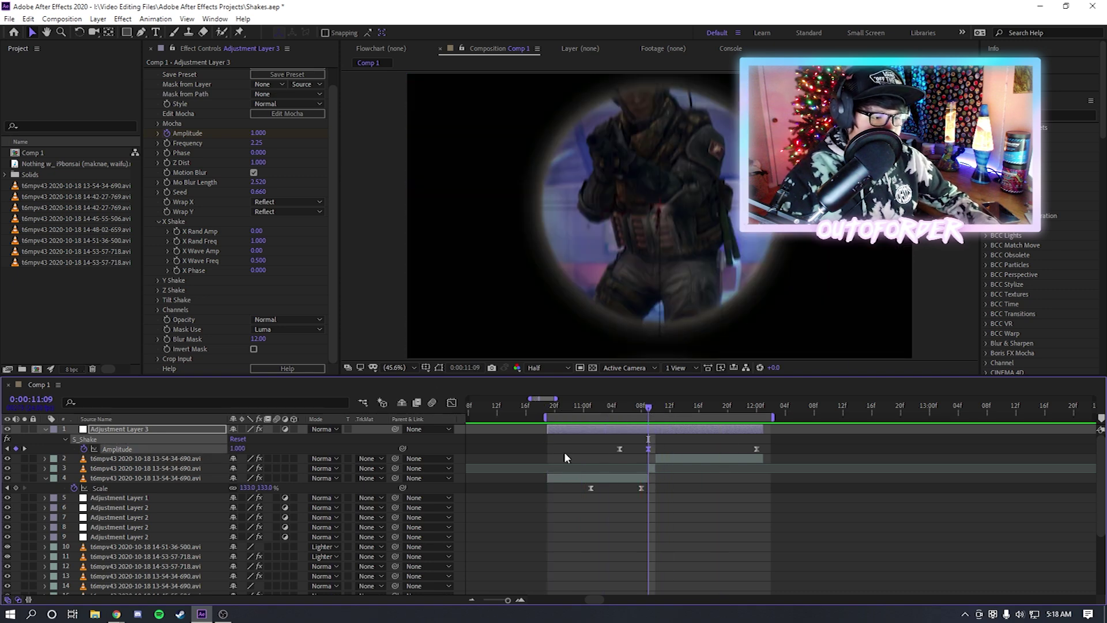
click(451, 403)
key(shift+F3)
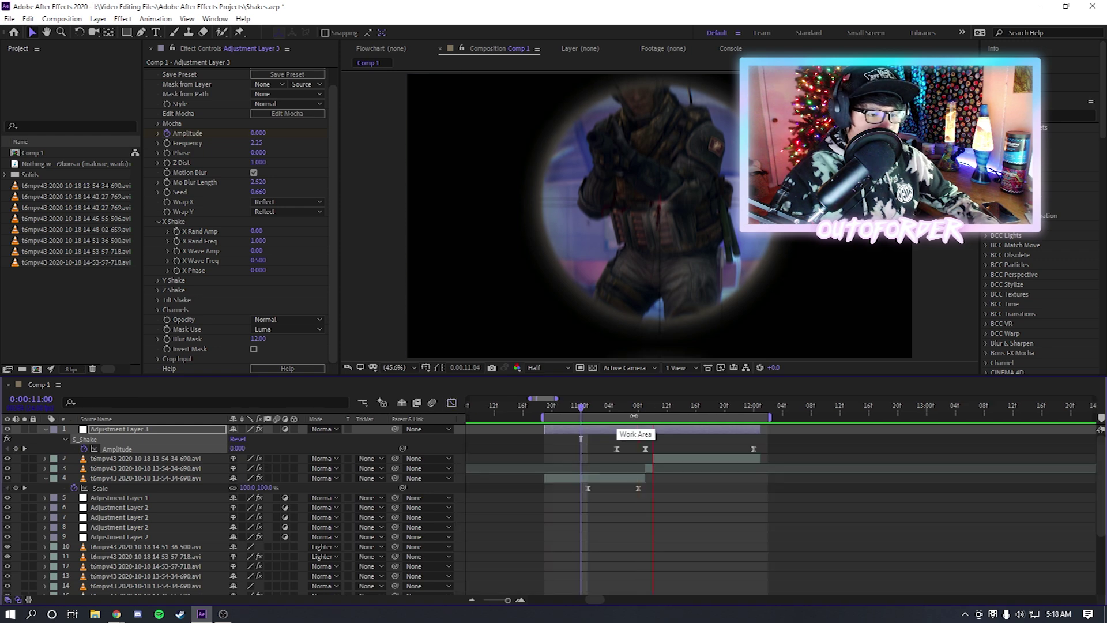
key(space)
drag(640, 414, 646, 414)
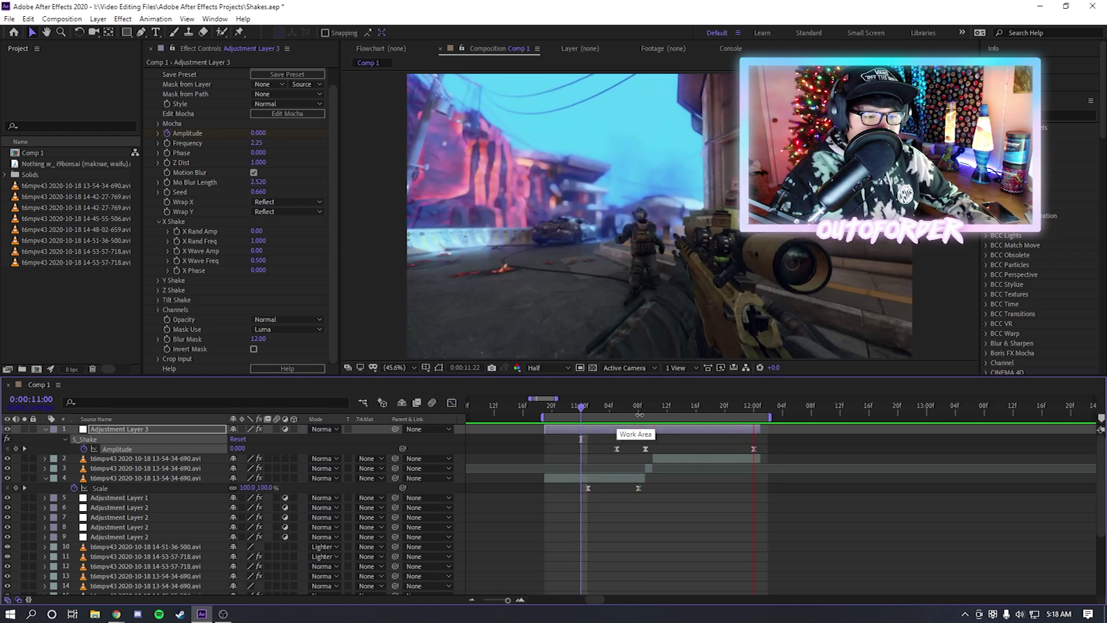
click(645, 408)
Set the S_Shake X Rand Amp to 22 at 0:00:11:09 and preview the reduced horizontal shake from 0:00:10:19
drag(659, 416, 652, 416)
drag(262, 232, 269, 231)
click(269, 230)
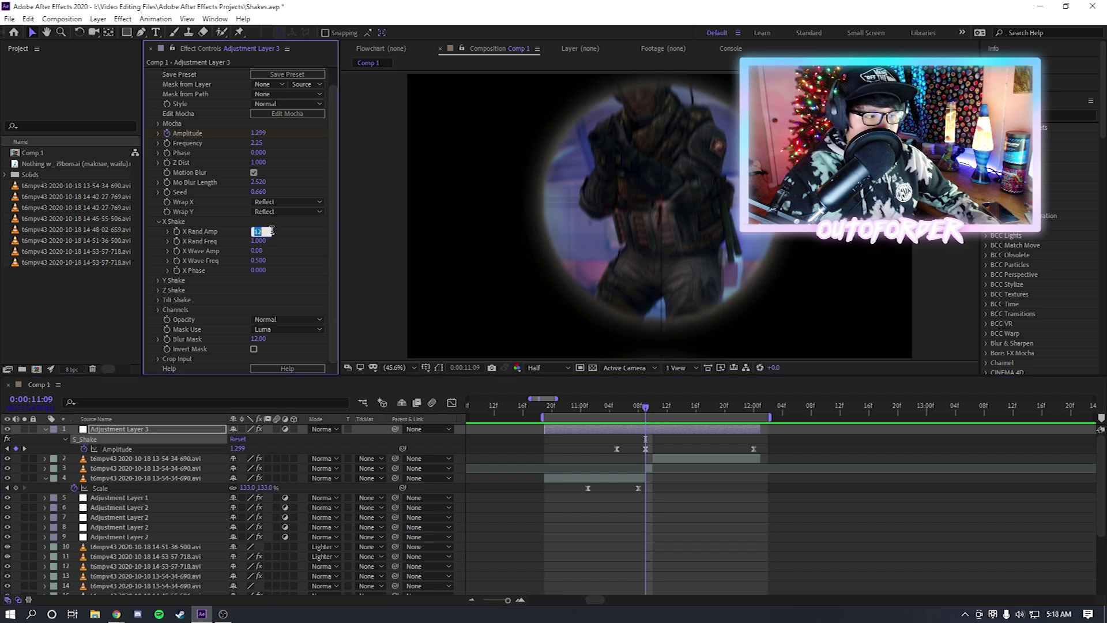
text(22)
key(Return)
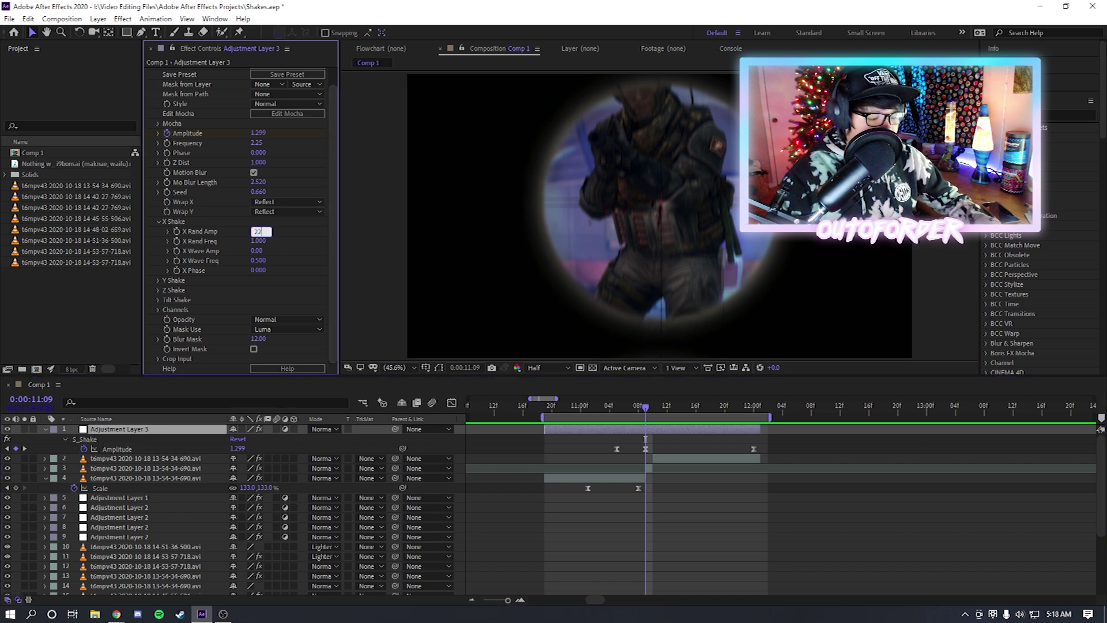
click(545, 406)
key(space)
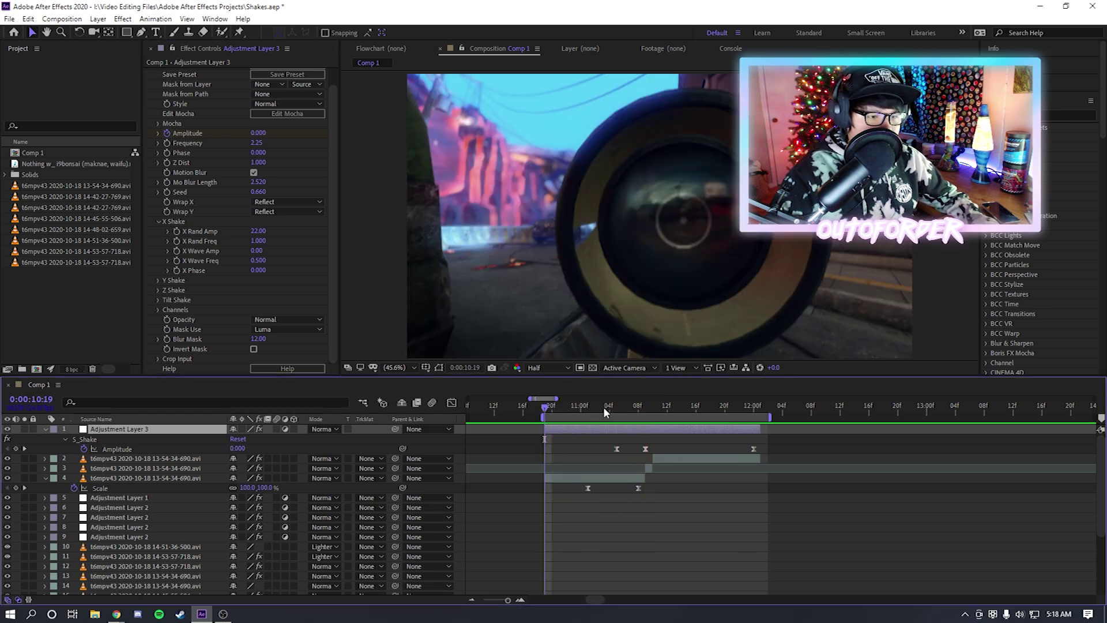
click(644, 407)
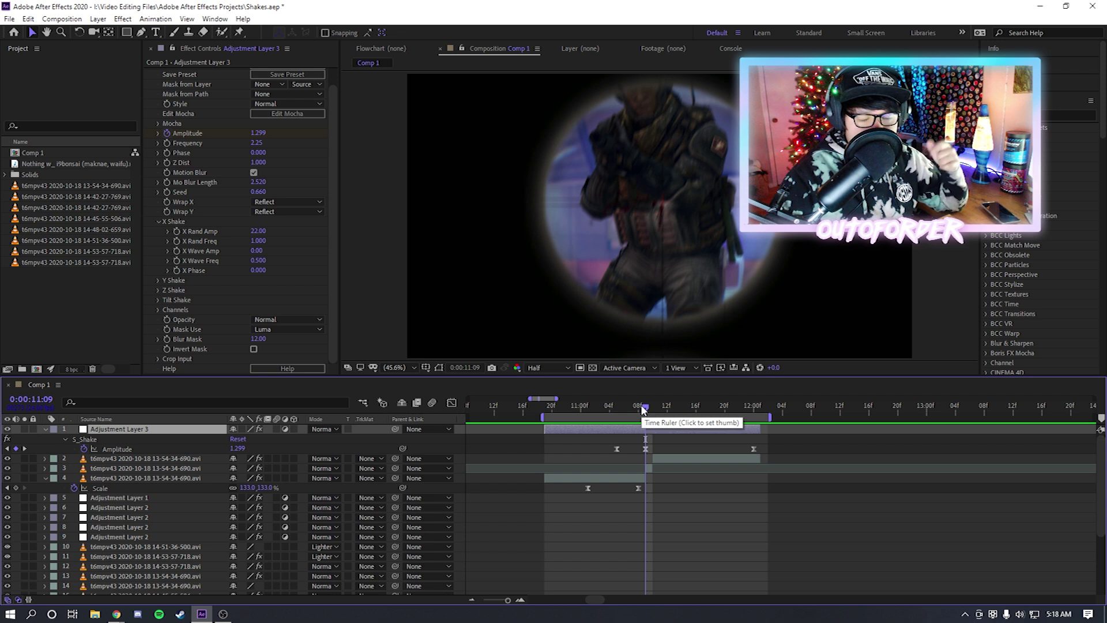
Reveal the Y Shake and Z Shake settings and set Z Rand Amp to 28.00 at 0:00:11:09
click(160, 281)
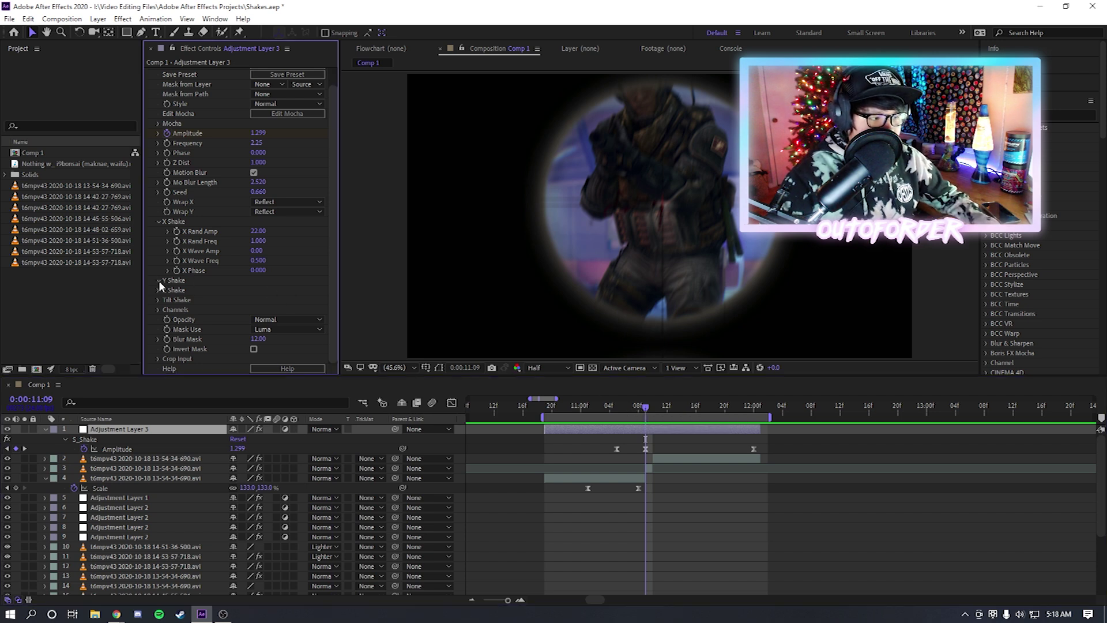
drag(257, 292, 260, 296)
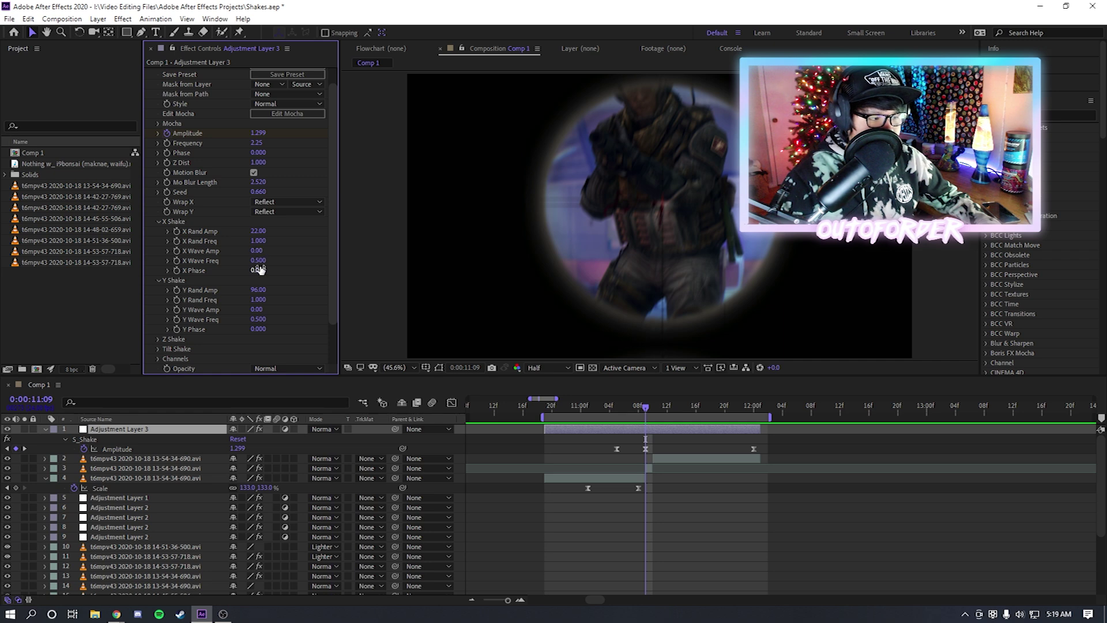
drag(606, 406, 551, 403)
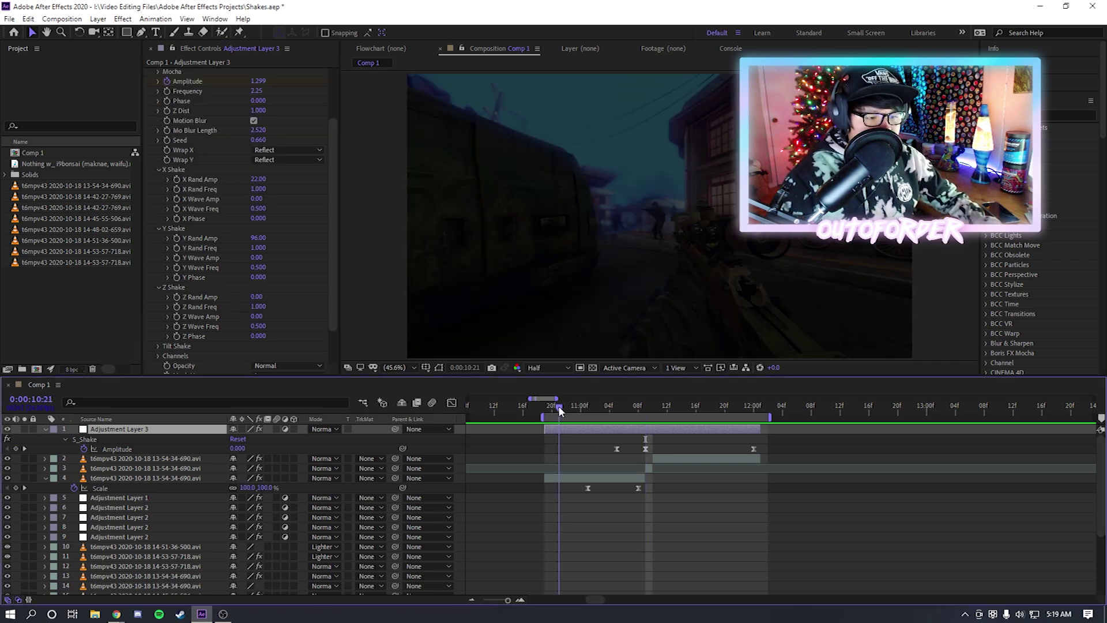
drag(558, 406, 645, 405)
drag(256, 297, 270, 298)
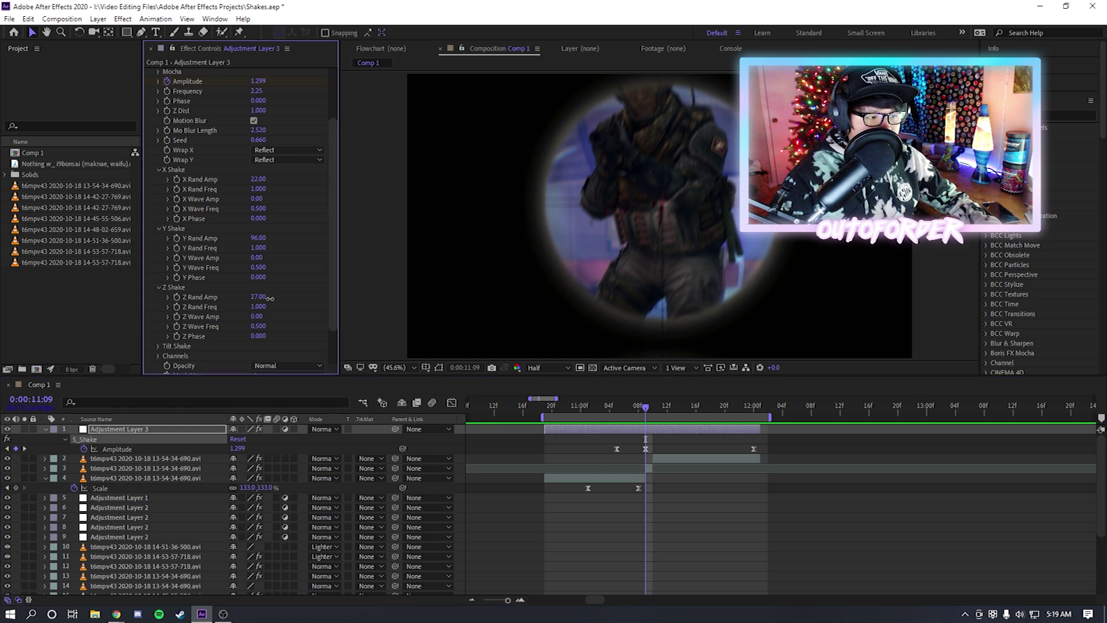
Preview the Z shake from 0:00:10:19 and inspect the frame at 0:00:11:09
click(545, 406)
key(space)
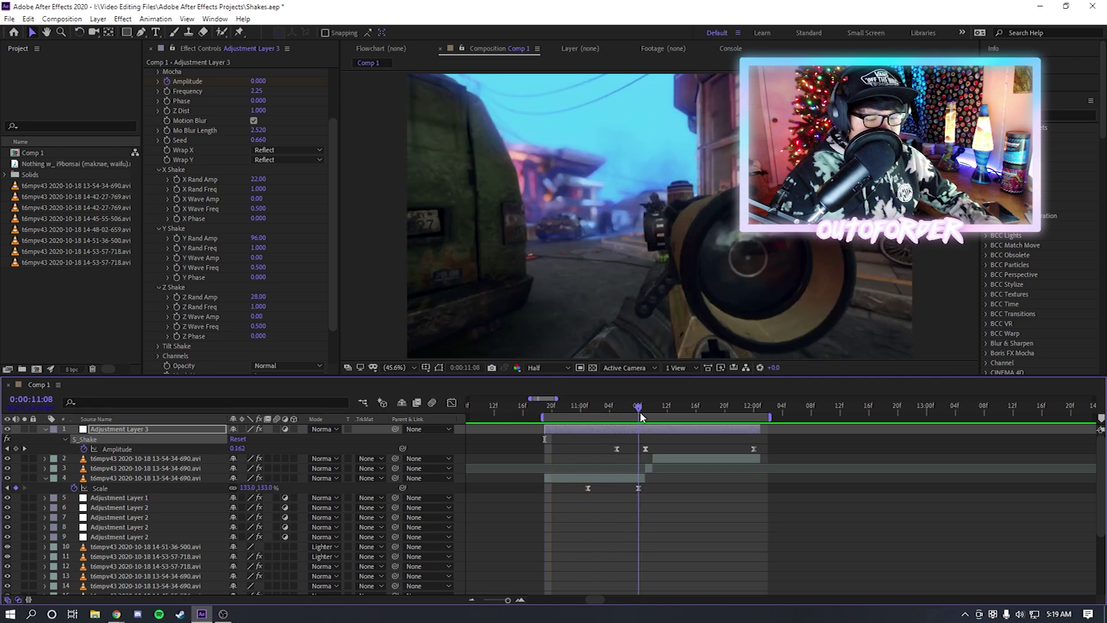
click(646, 411)
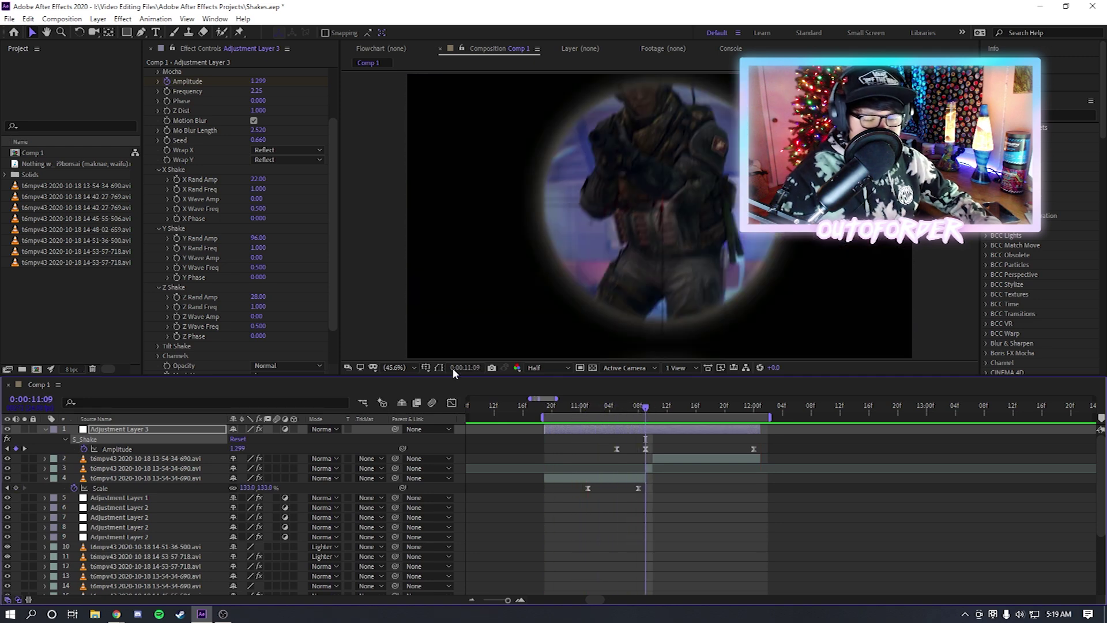
click(545, 407)
key(space)
key(space)
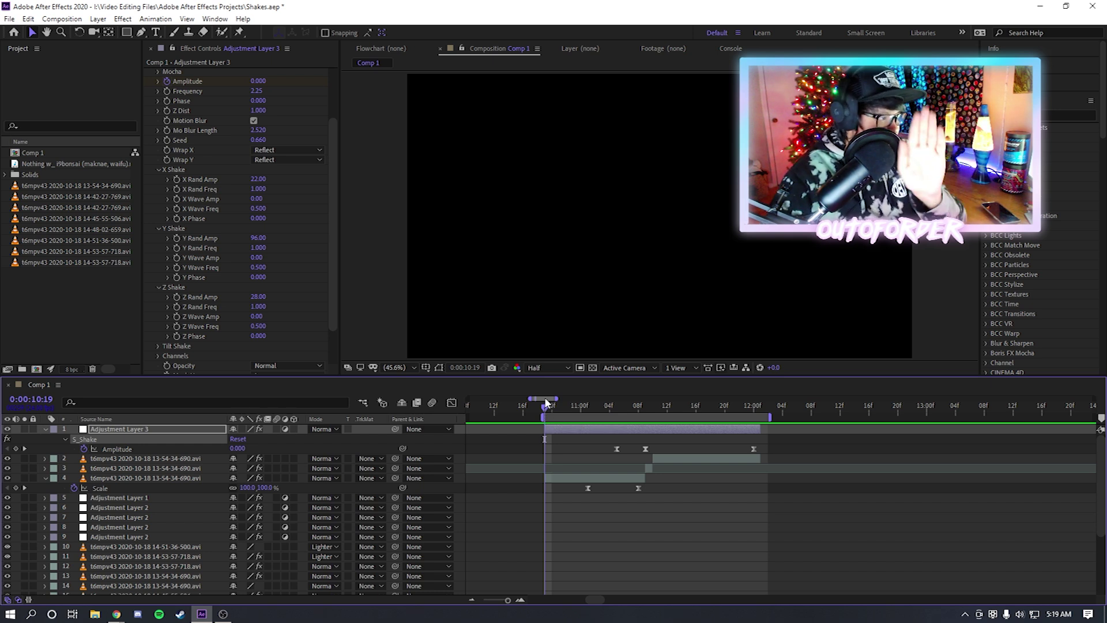
drag(554, 407, 645, 413)
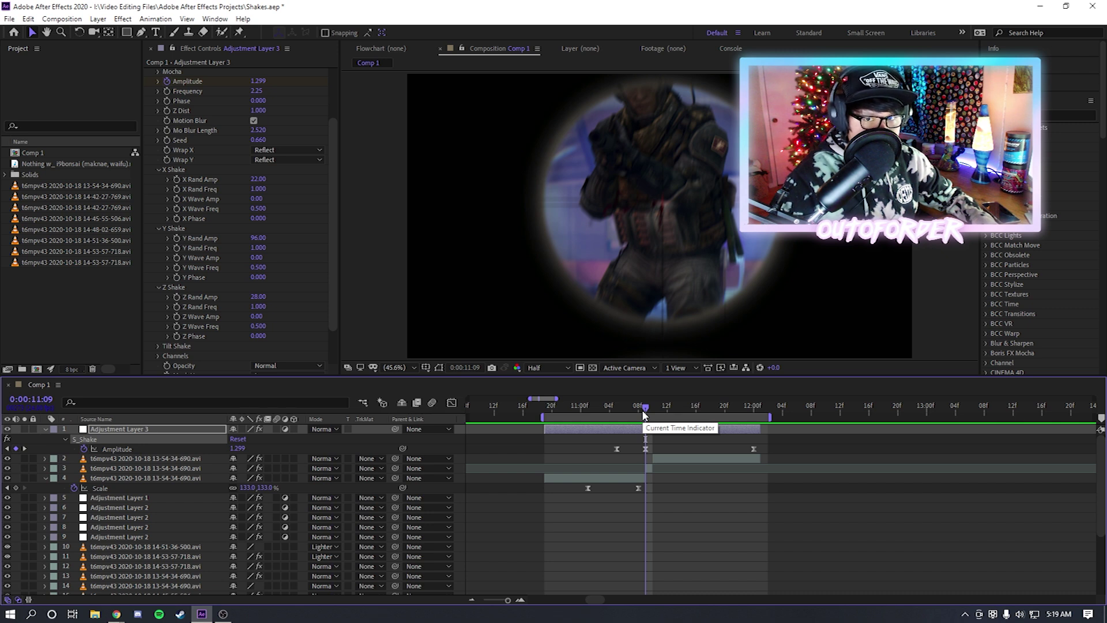
Reveal the Tilt Shake settings, set Tilt Rand Amp to 22, and preview the tilting from 0:00:10:19
click(182, 346)
scroll(230, 323, down, 2)
click(257, 295)
key(Return)
click(256, 293)
key(Return)
click(257, 294)
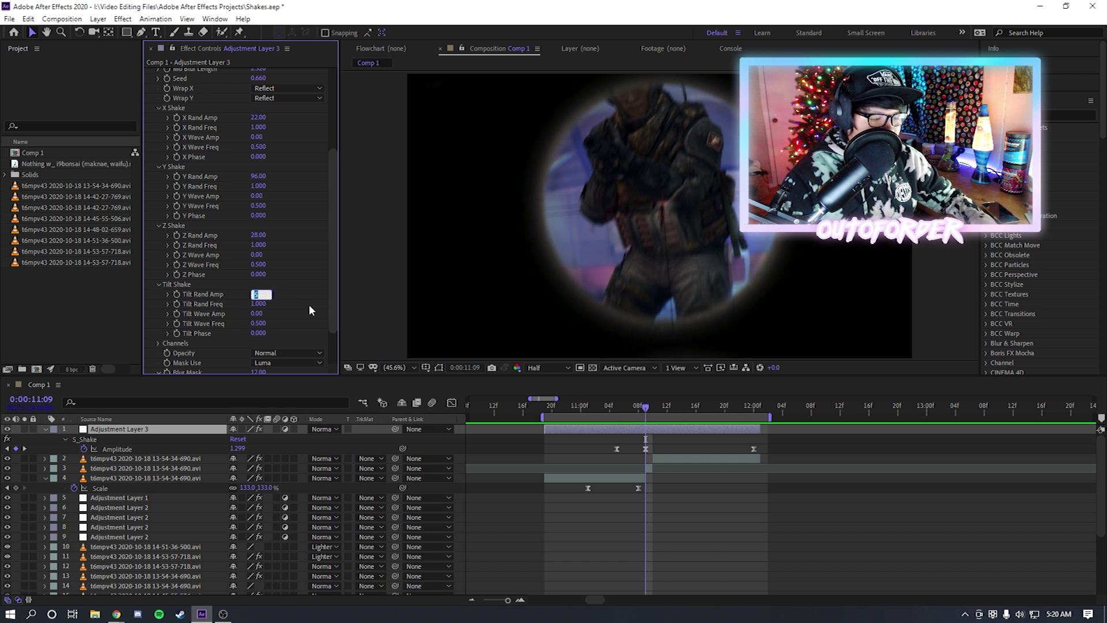
text(22)
key(Return)
click(546, 409)
key(space)
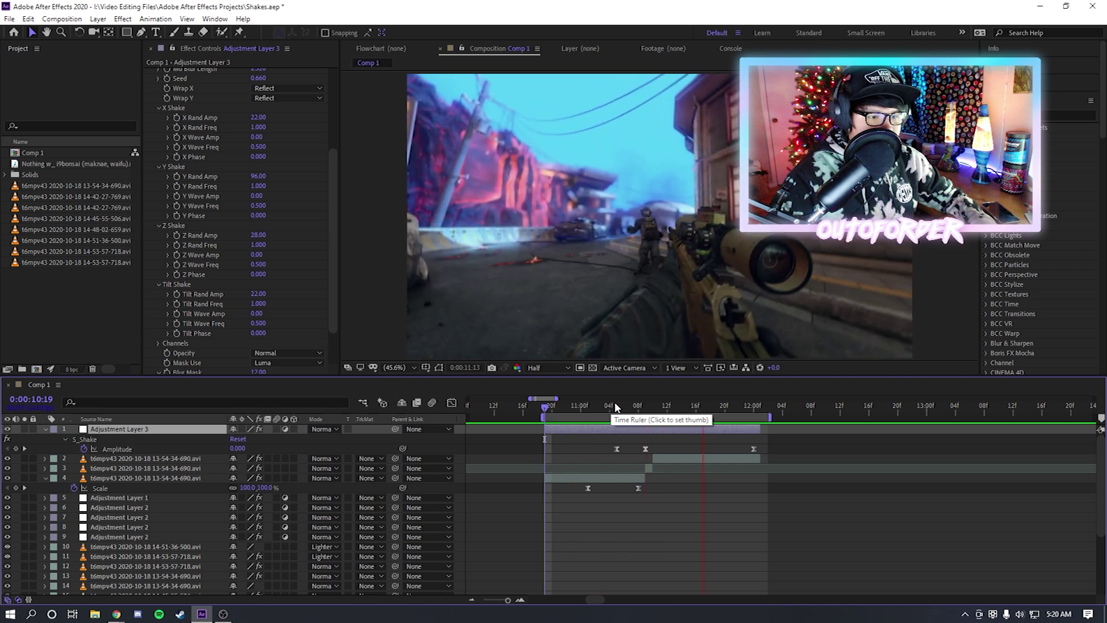
click(646, 407)
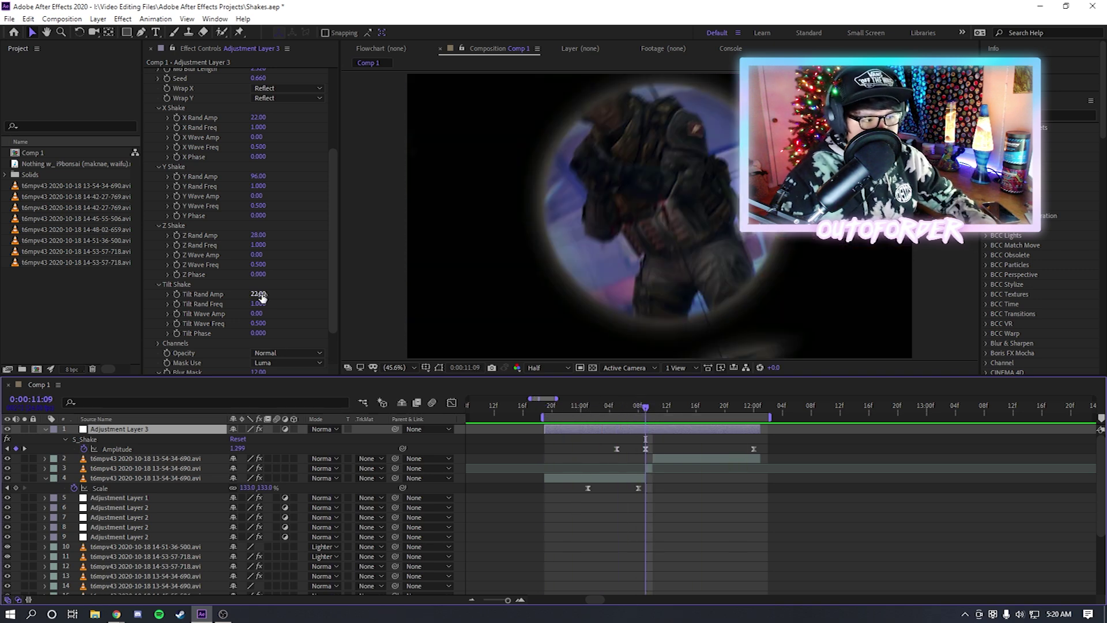
Set the S_Shake Tilt Rand Amp to 8 and check the gentler tilt by scrubbing the timeline
scroll(319, 289, up, 4)
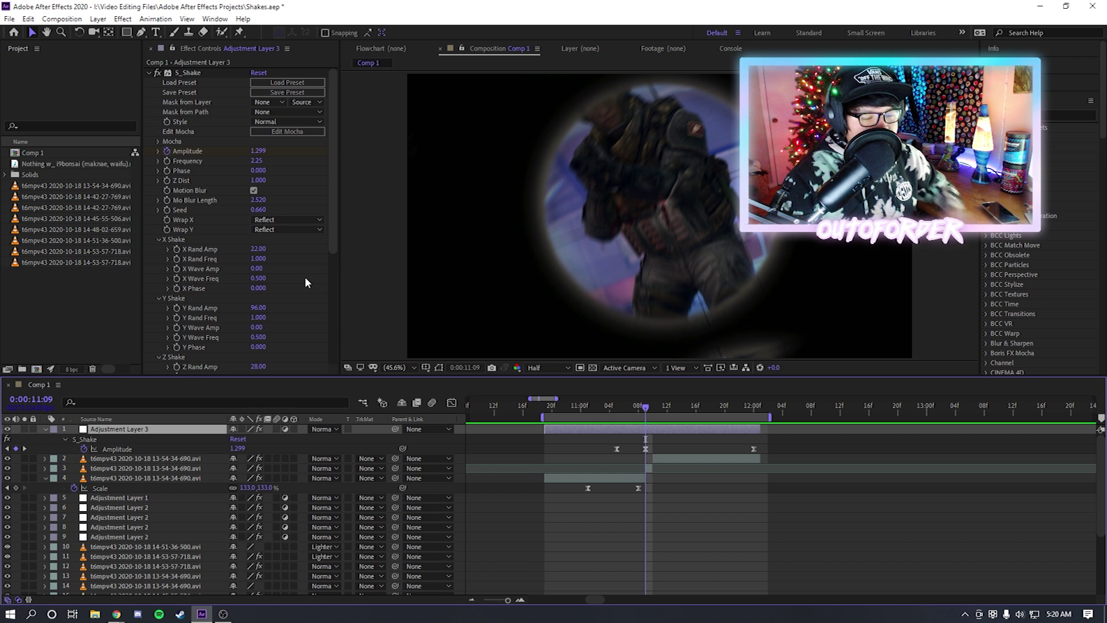
scroll(290, 262, down, 5)
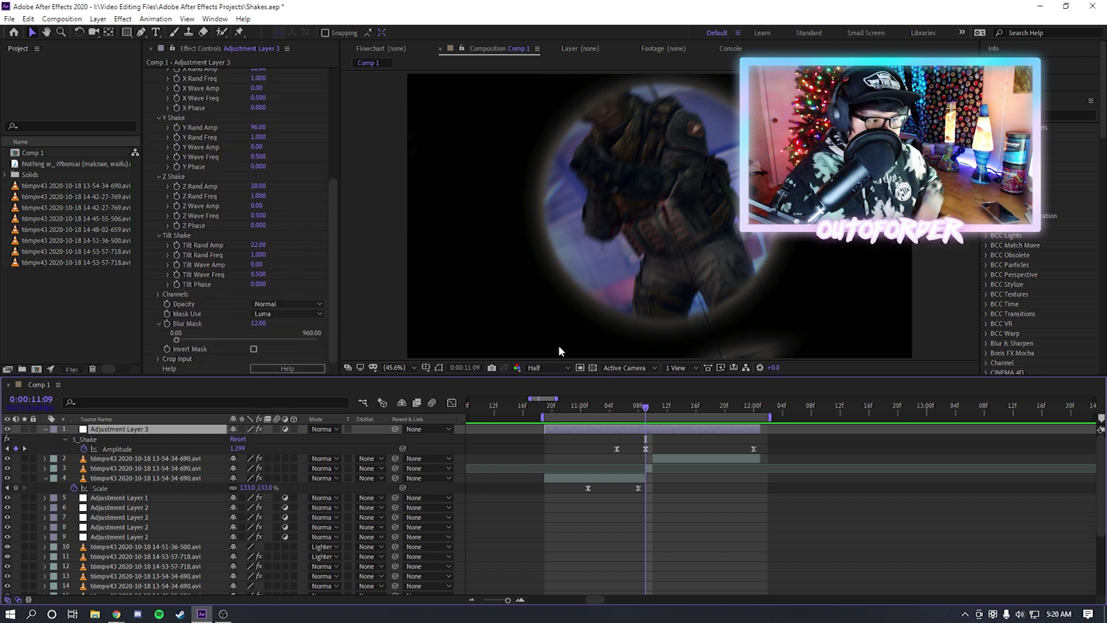
click(259, 245)
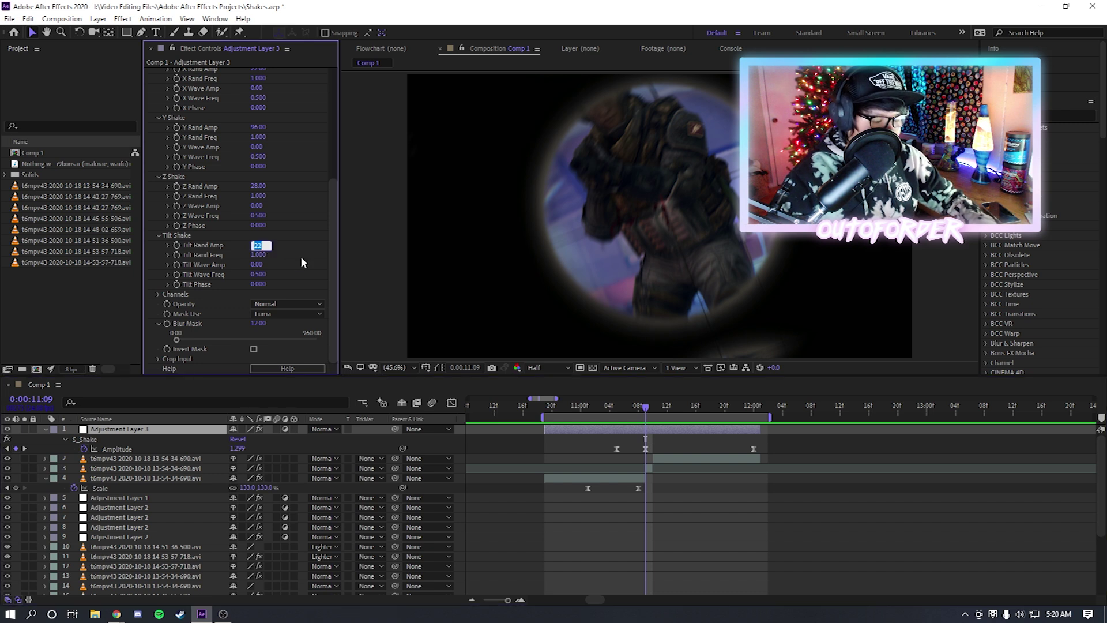
text(8)
drag(650, 407, 561, 404)
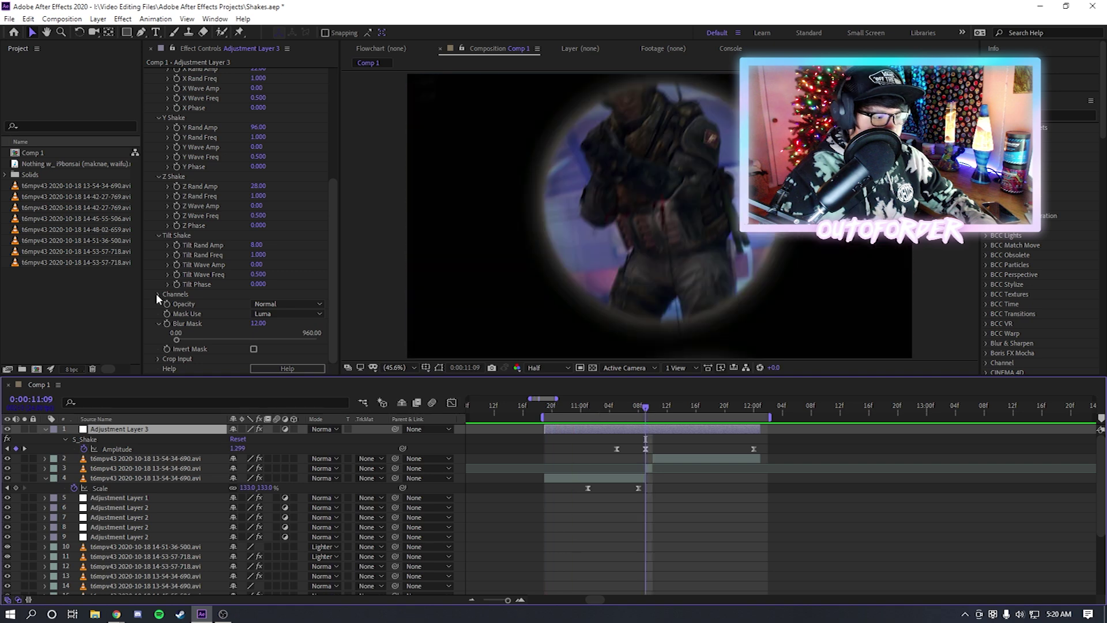
Reveal the S_Shake Channels settings, set Red Amplitude to 1.440 at 0:00:11:09, and preview from 0:00:10:20
click(158, 294)
scroll(268, 275, down, 3)
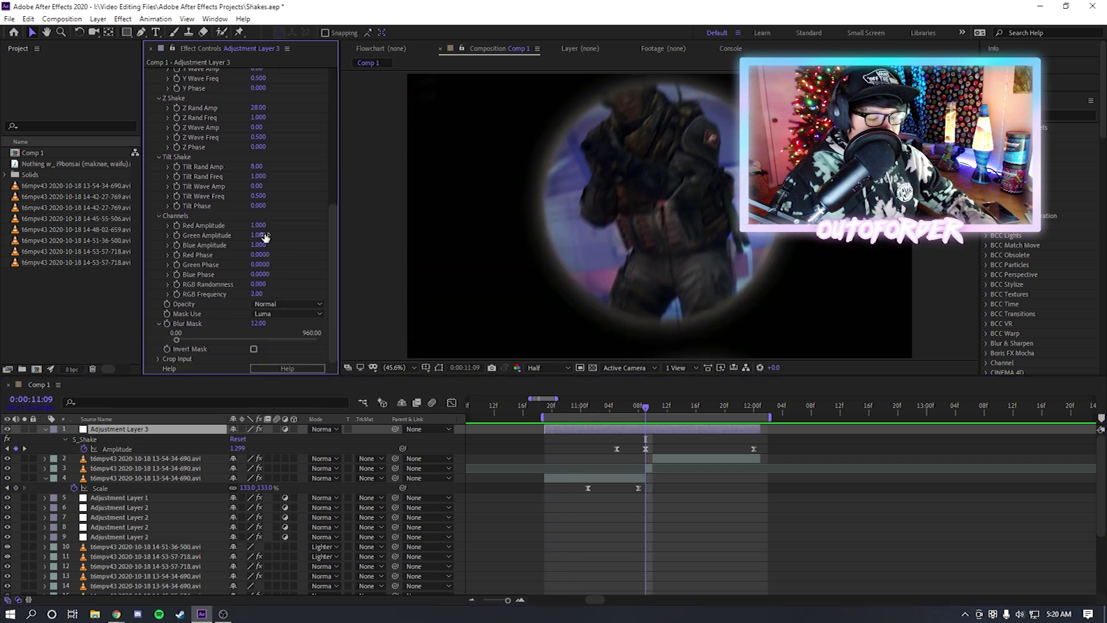
click(546, 408)
drag(625, 410, 646, 419)
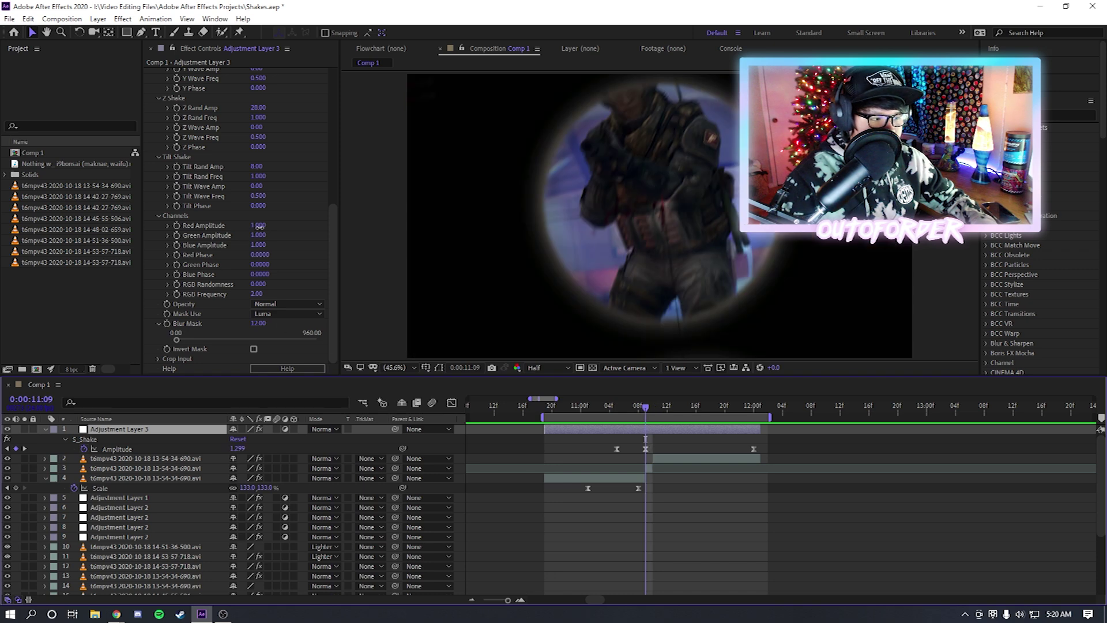
drag(259, 227, 274, 226)
click(561, 409)
key(space)
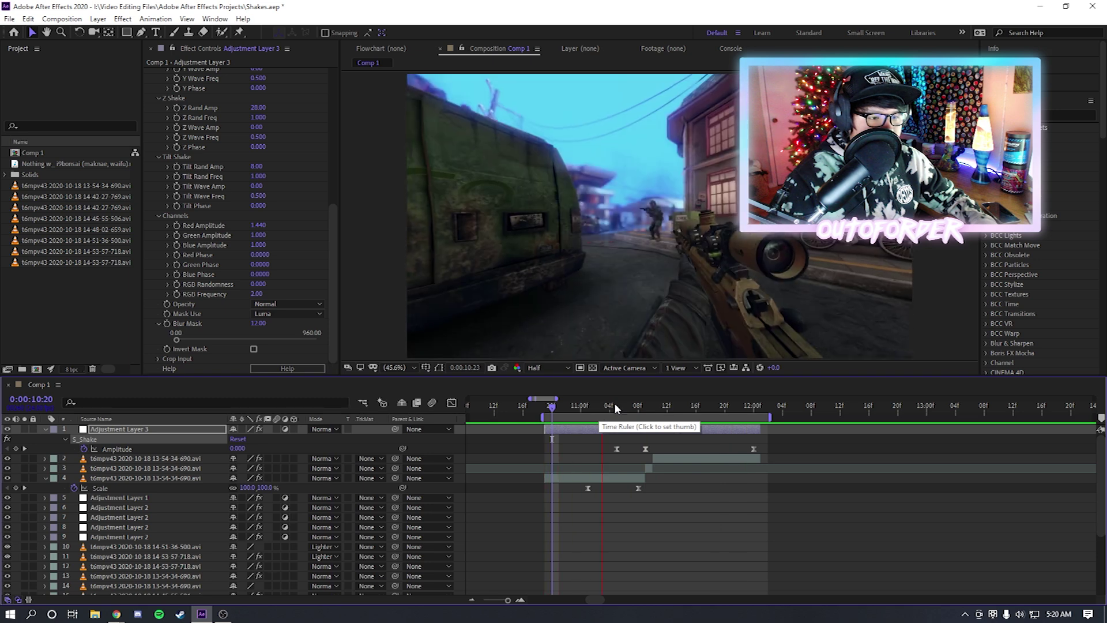
Set Green Amplitude to 1.340 and Blue Amplitude to 0.790 at 0:00:11:09, and preview the color-split shake from 0:00:10:19
click(646, 407)
mouse_move(258, 236)
mouse_down()
mouse_move(269, 236)
mouse_move(263, 247)
mouse_up()
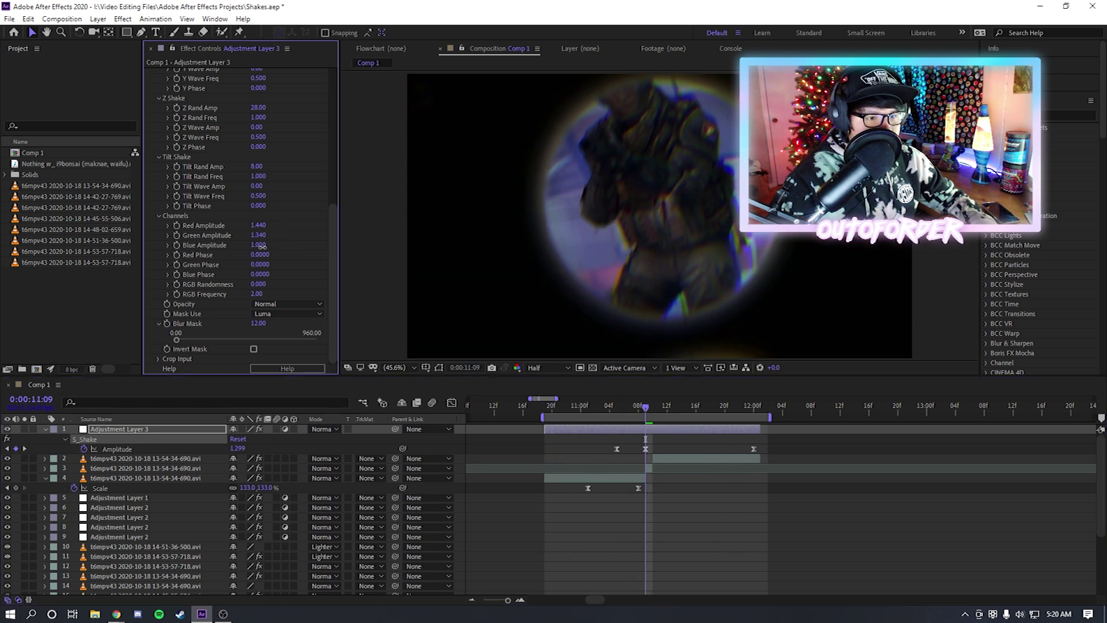
click(546, 407)
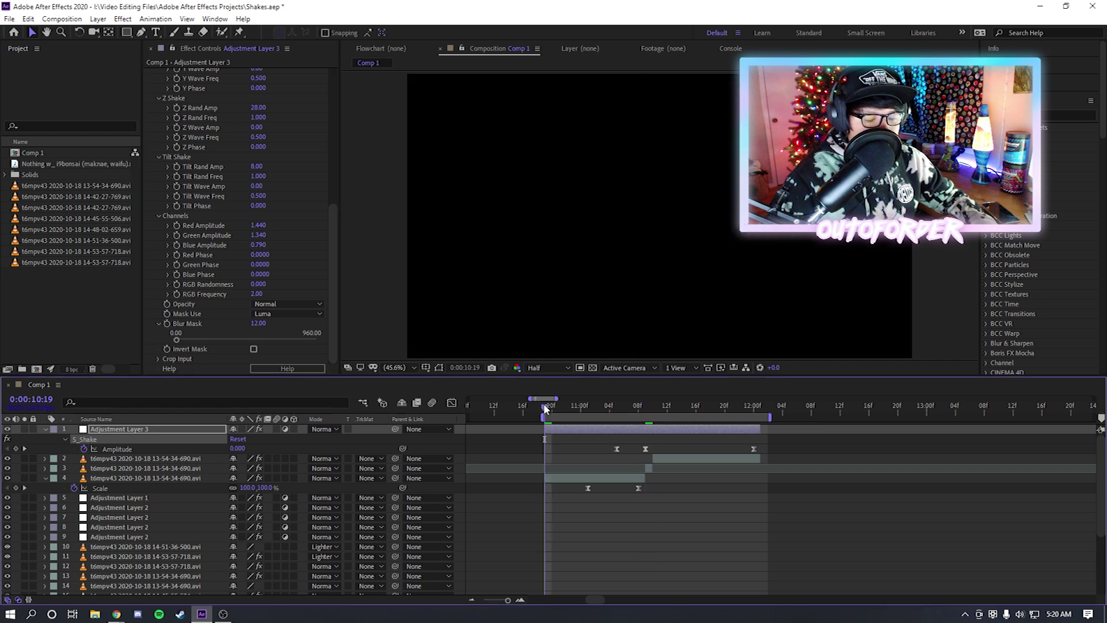
key(space)
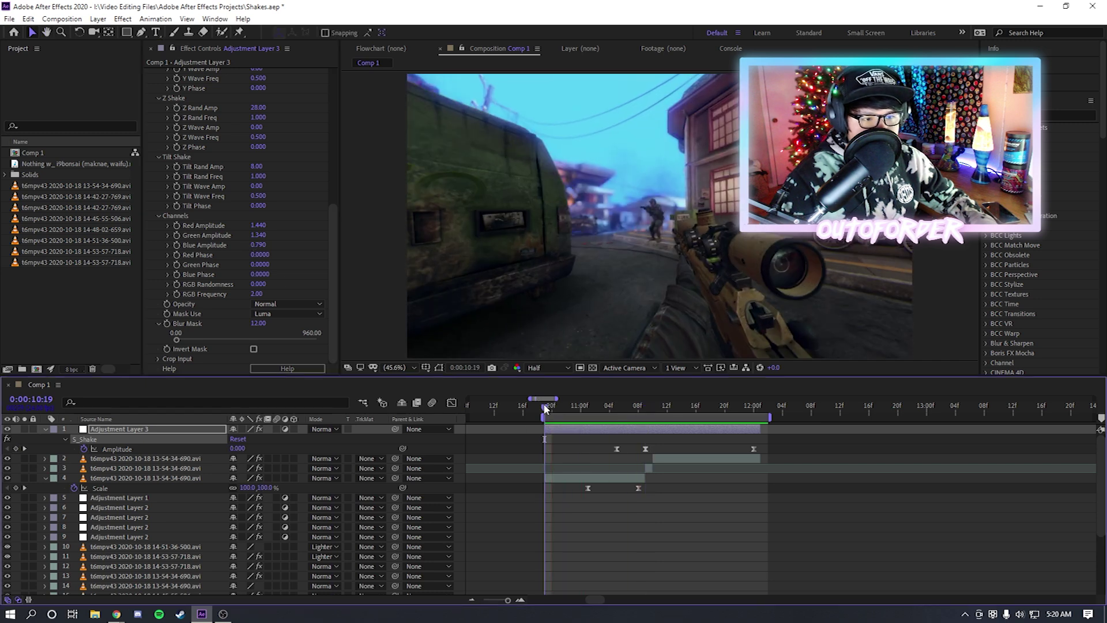
Play back the zoom and color-split shake from 0:00:10:19, and again from 0:00:10:18
key(space)
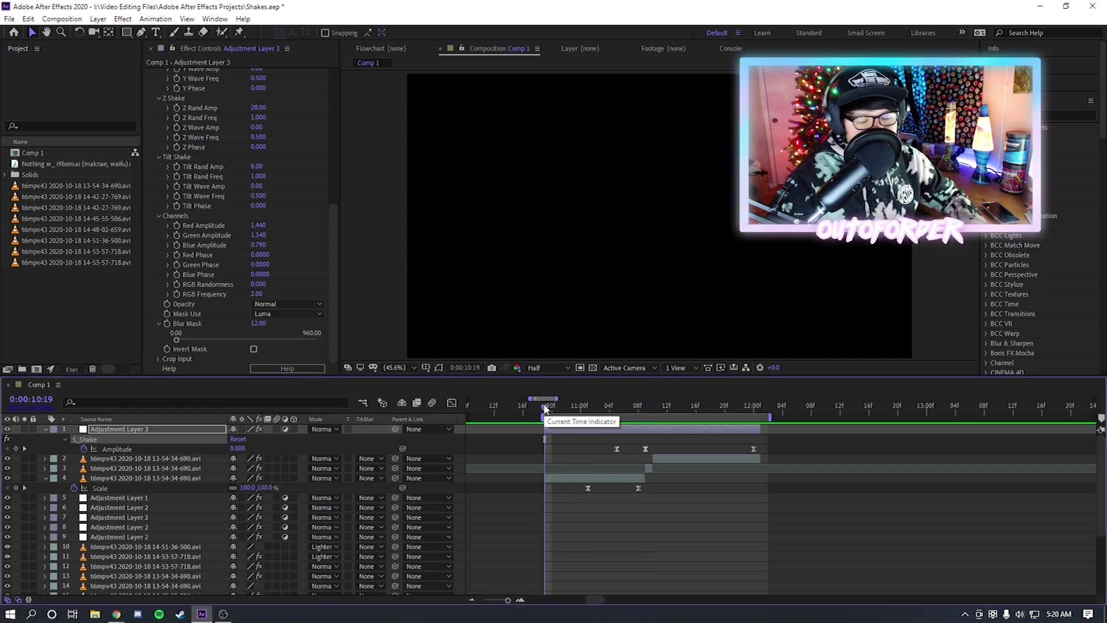
key(space)
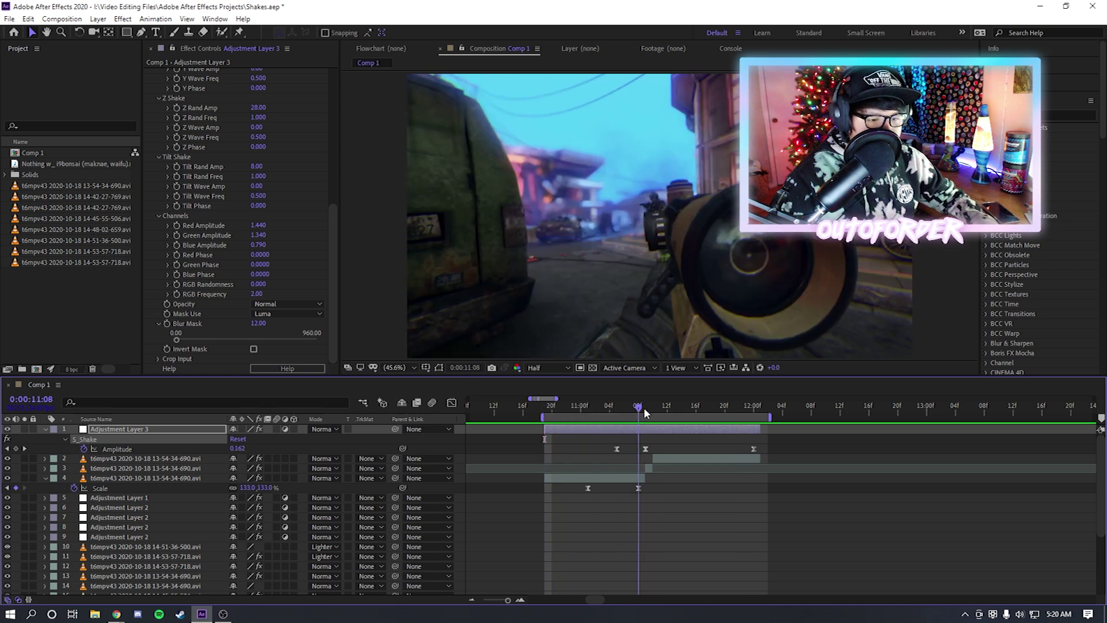
key(space)
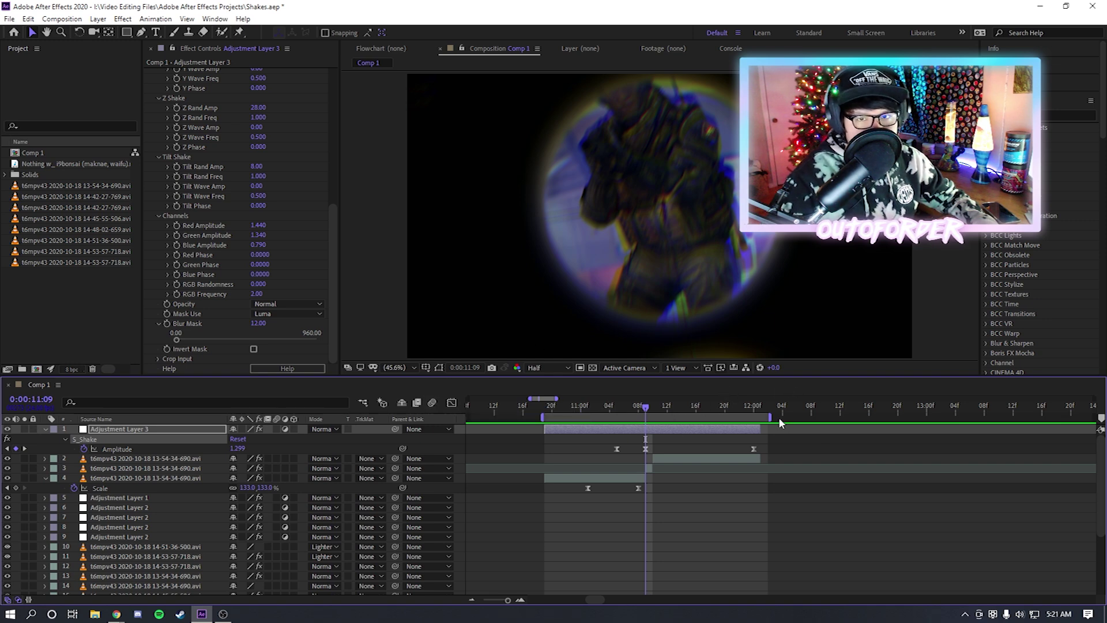
click(547, 407)
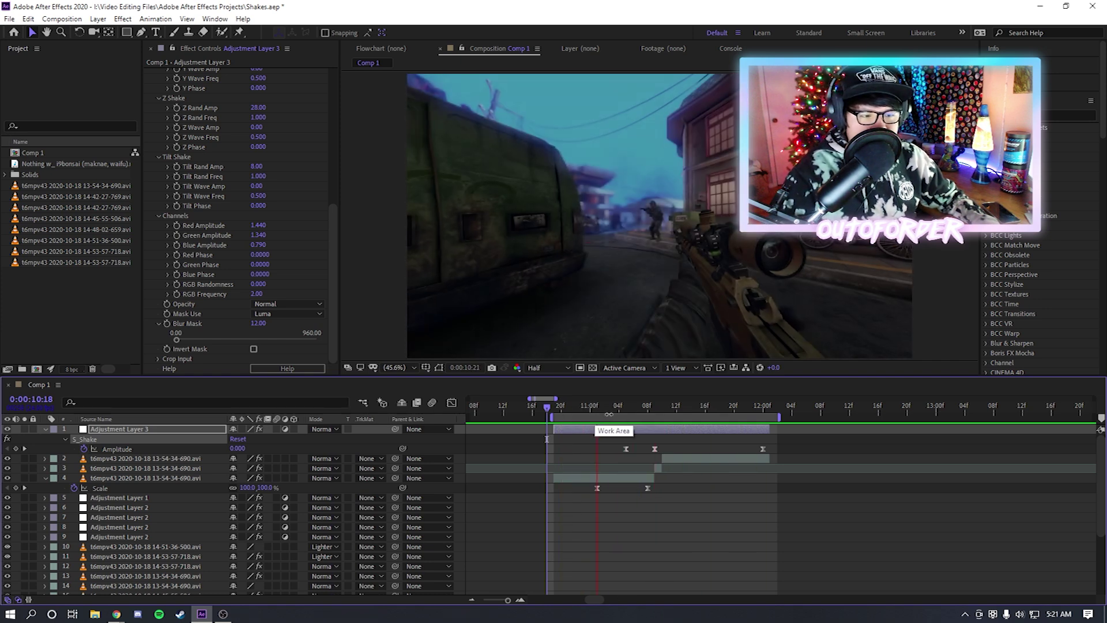
key(space)
Review the full S_Shake settings on Adjustment Layer 3, from Amplitude and Frequency through the X, Y, Z, Tilt and Channels groups
scroll(260, 254, up, 6)
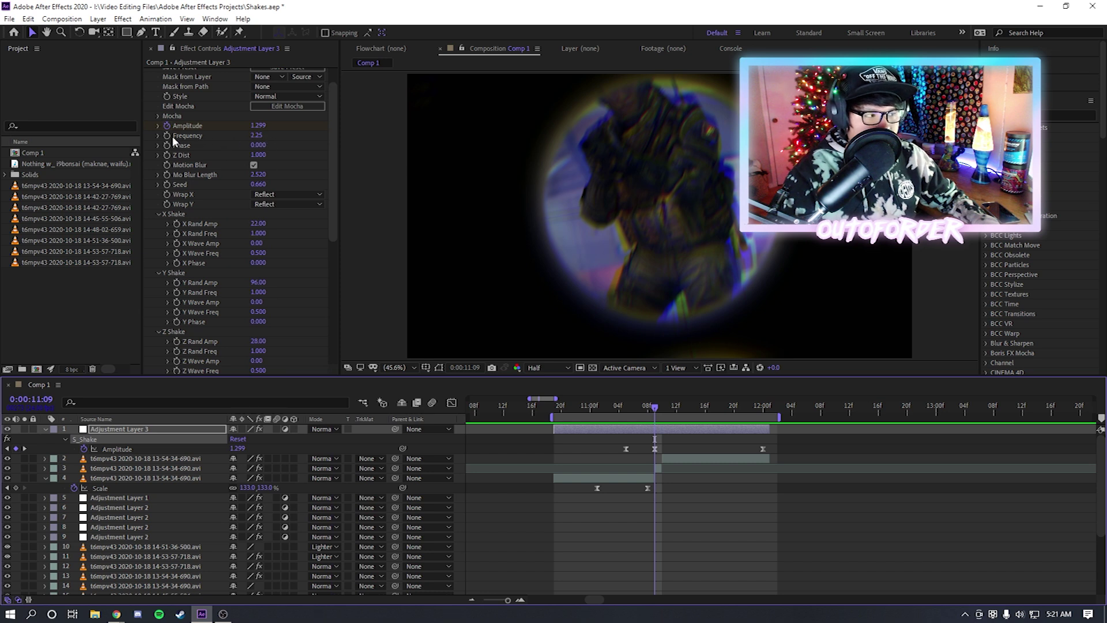
scroll(194, 271, down, 2)
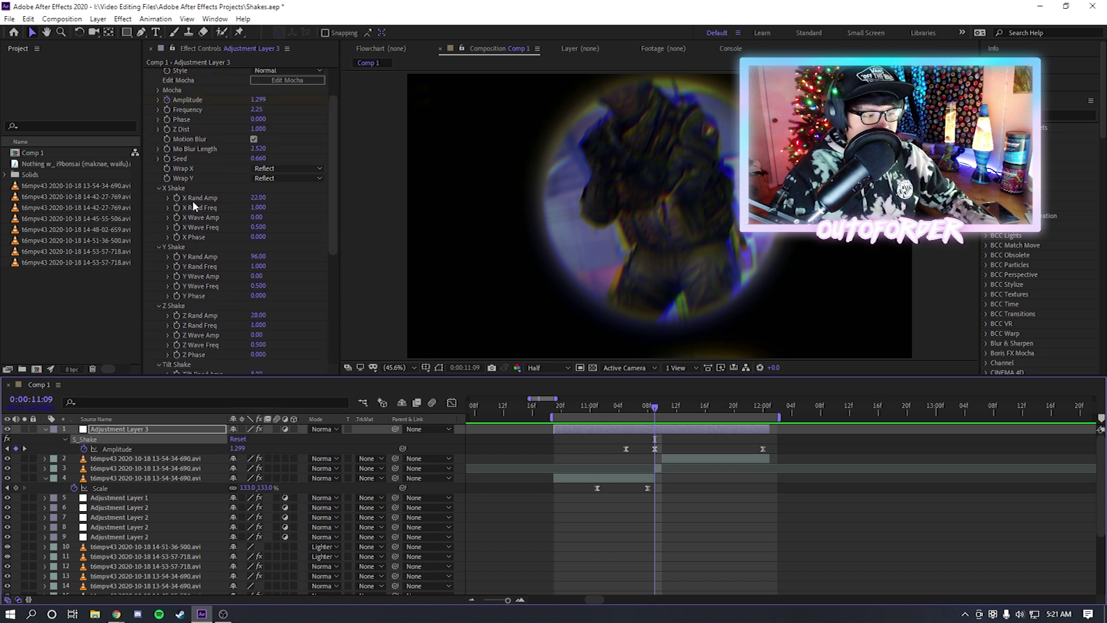
scroll(209, 231, up, 3)
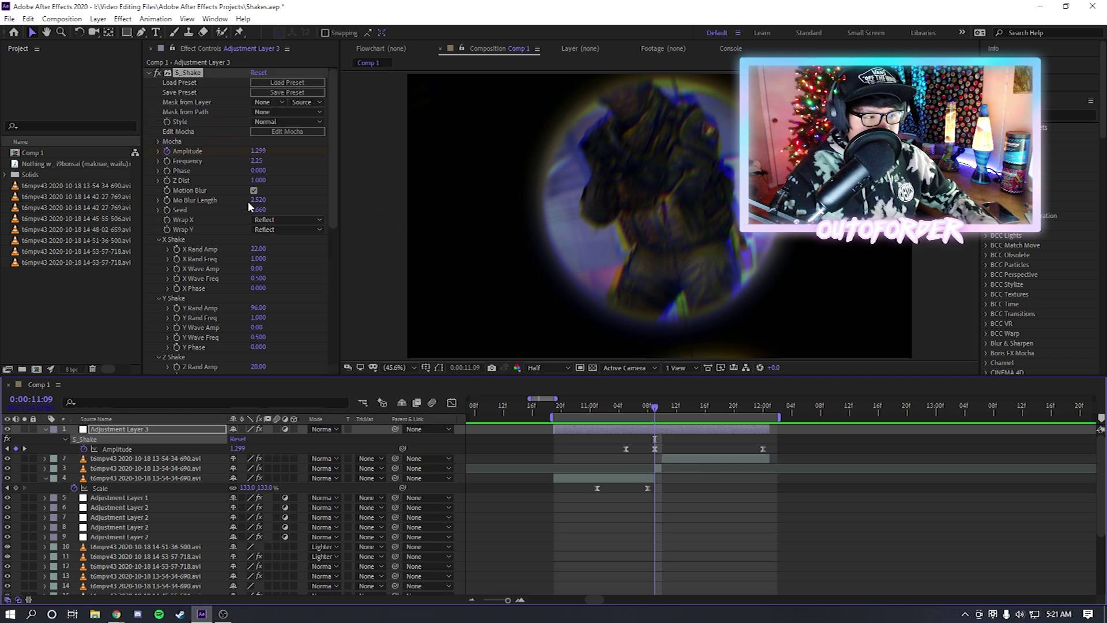
scroll(241, 255, down, 10)
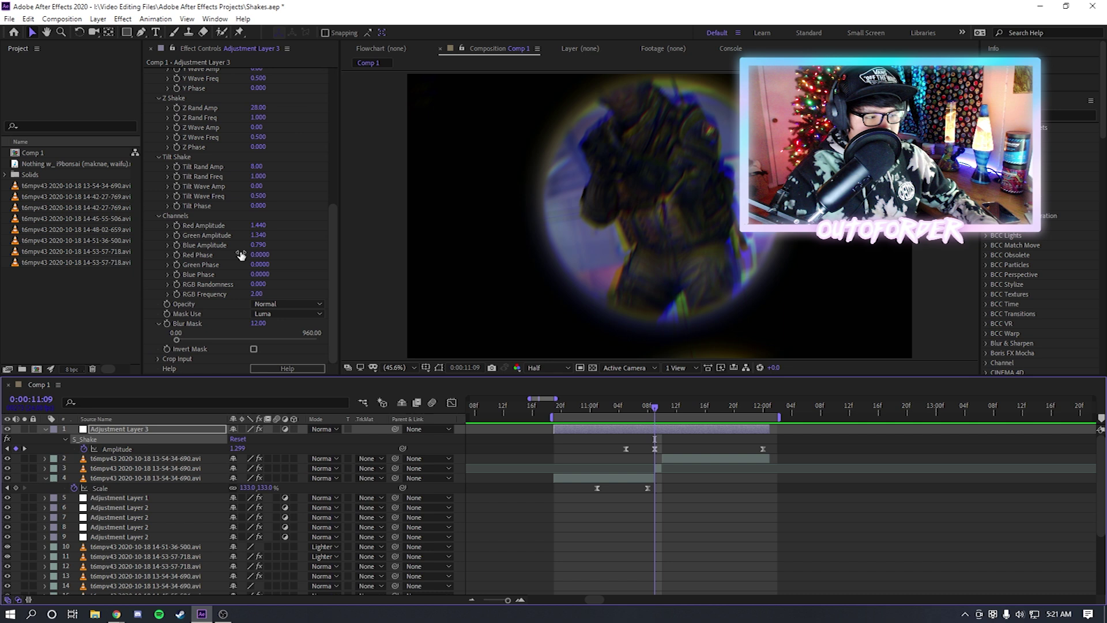
scroll(270, 271, up, 5)
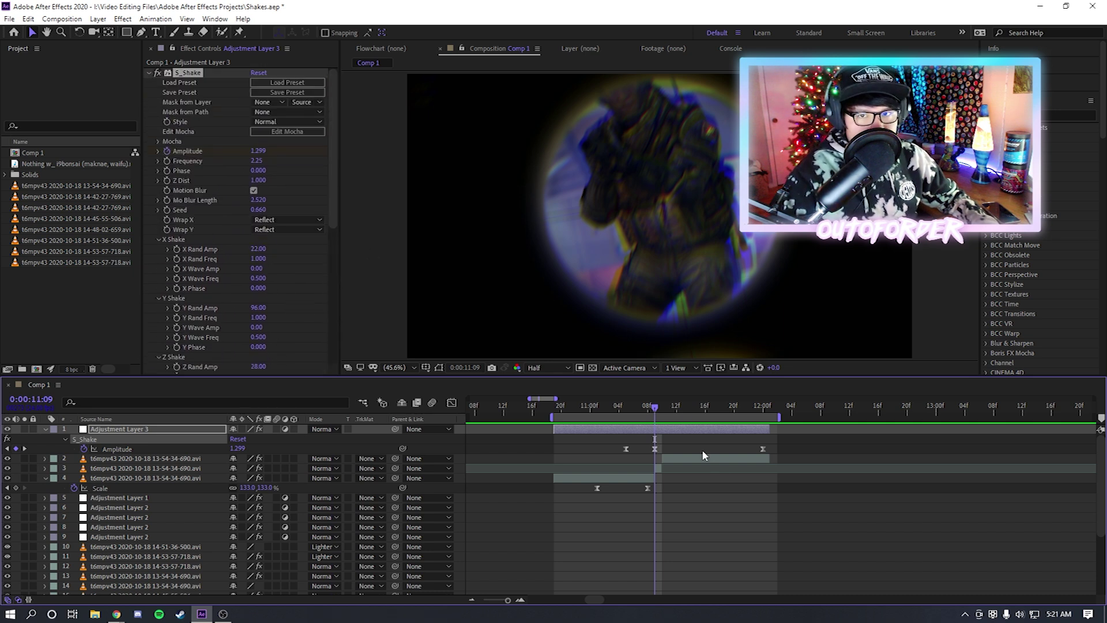
Scrub through the shake's peak around 0:00:11:09 and stop at 0:00:11:10 to inspect the frame edges
click(604, 406)
drag(604, 410, 654, 414)
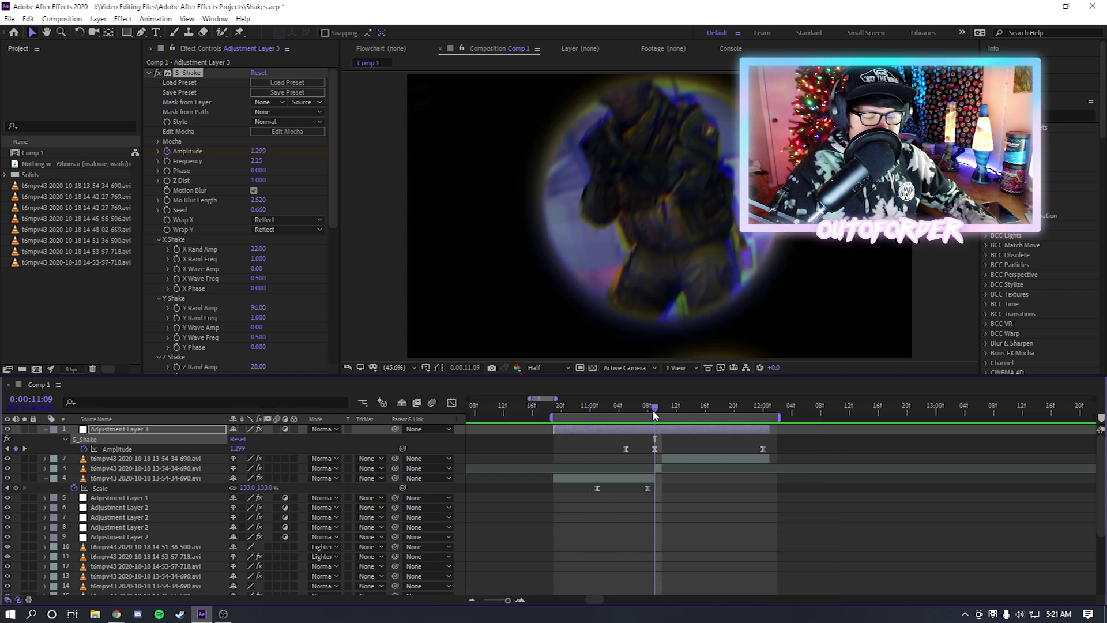
drag(618, 407, 662, 409)
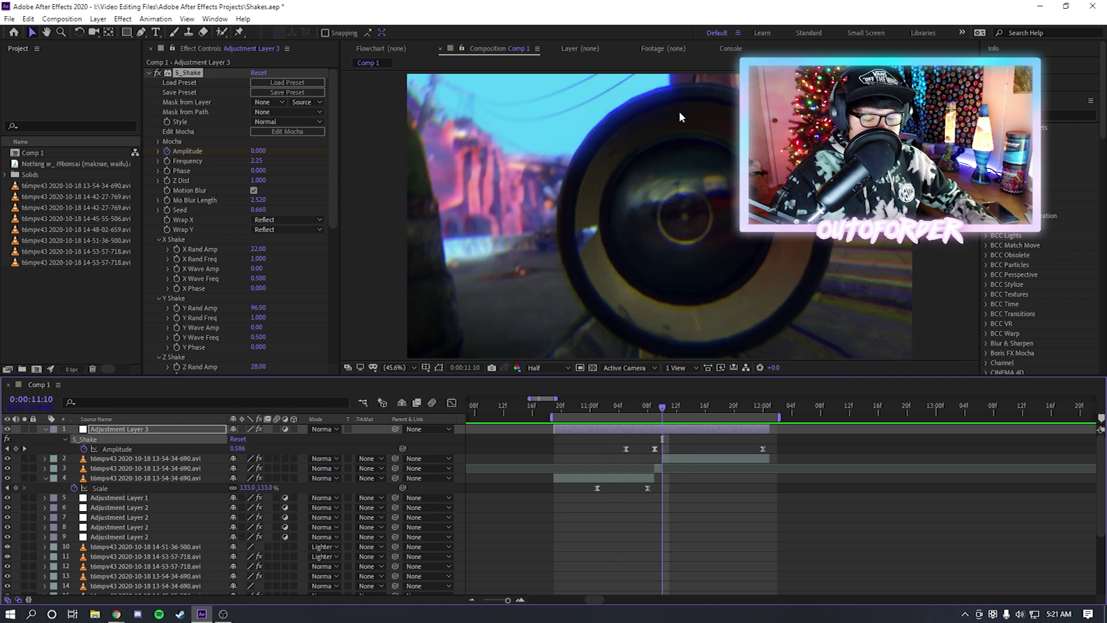
Select the gameplay clip on layer 2, search the effects for Motion Tile, and examine the clip's existing Motion Tile settings
key(ctrl+Down)
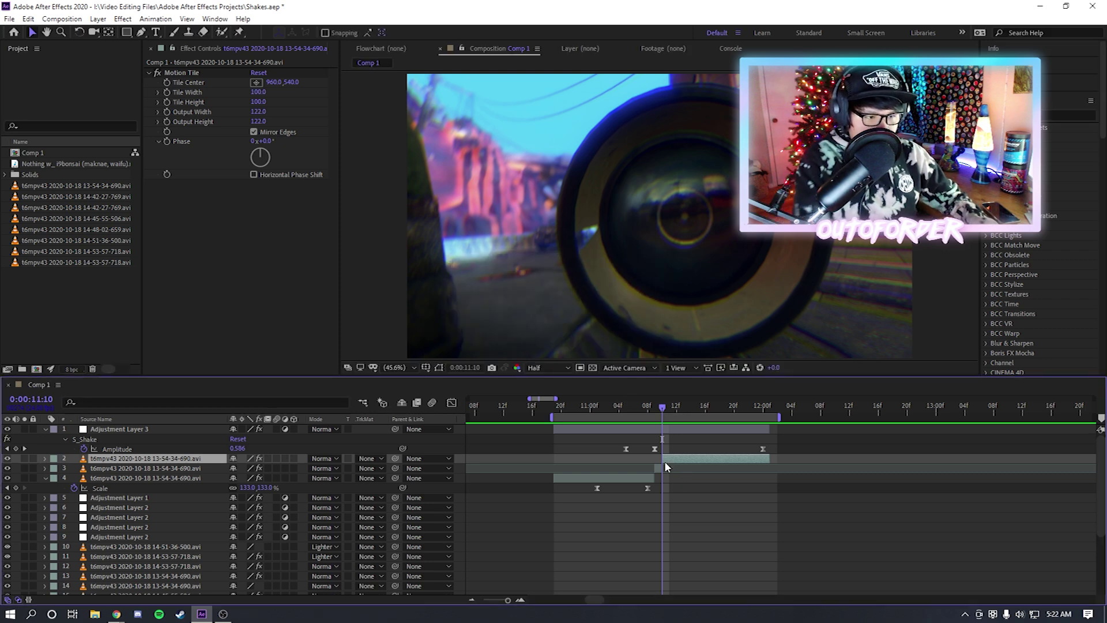
key(ctrl+space)
text(nit)
key(BackSpace)
key(BackSpace)
key(BackSpace)
text(motion tile)
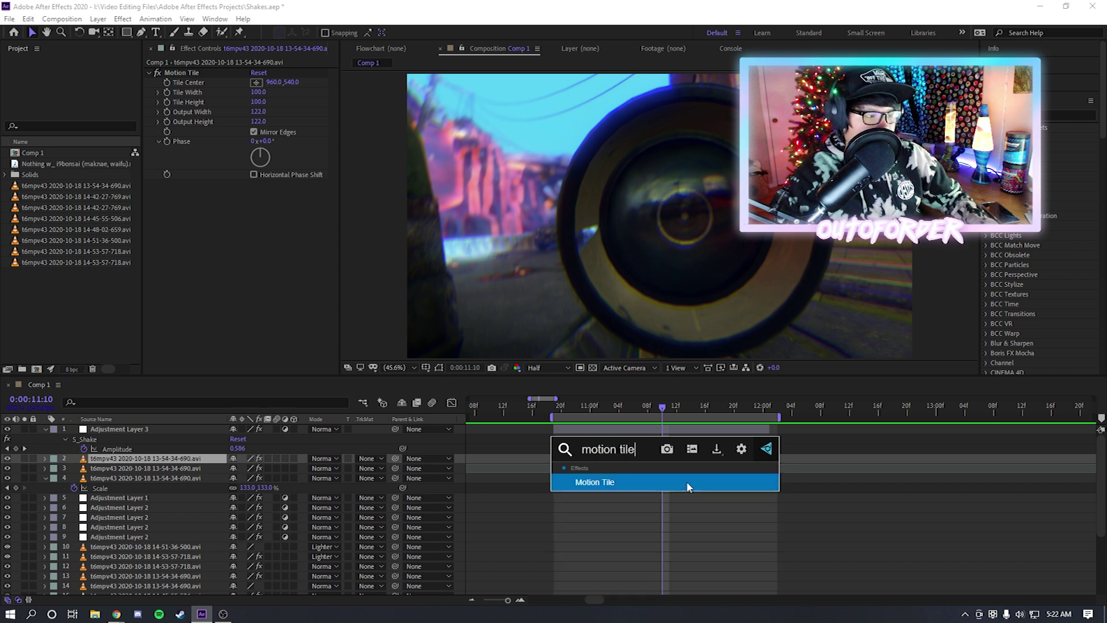
click(686, 481)
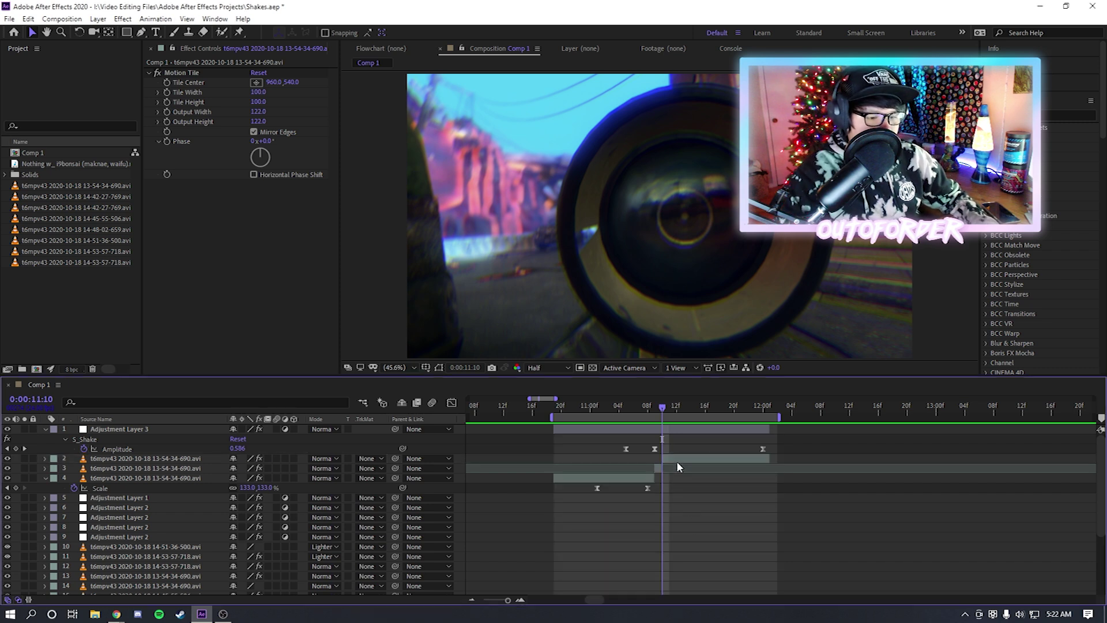
click(169, 71)
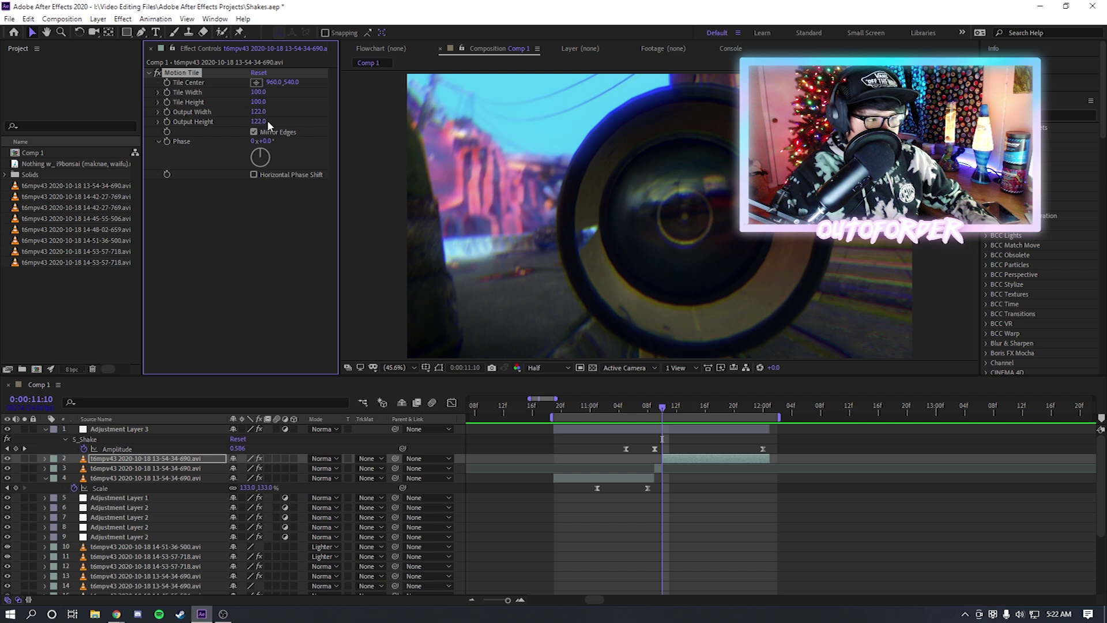
Scrub from 0:00:10:19 to 0:00:11:04 and play back the zoom and shake
drag(604, 417, 570, 415)
click(575, 408)
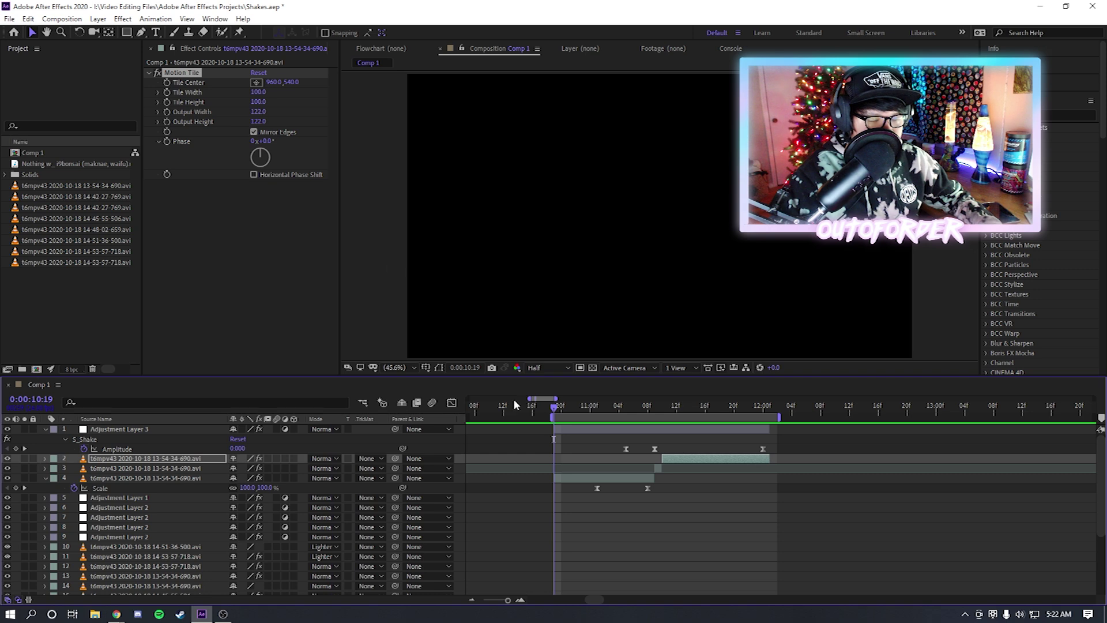
drag(559, 410, 617, 410)
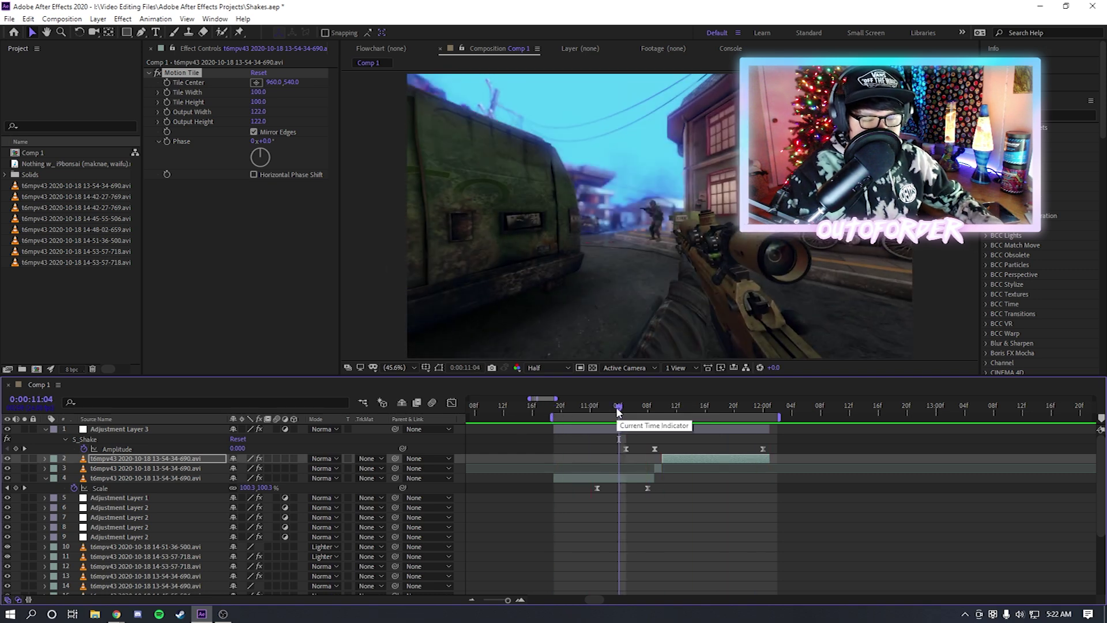
key(space)
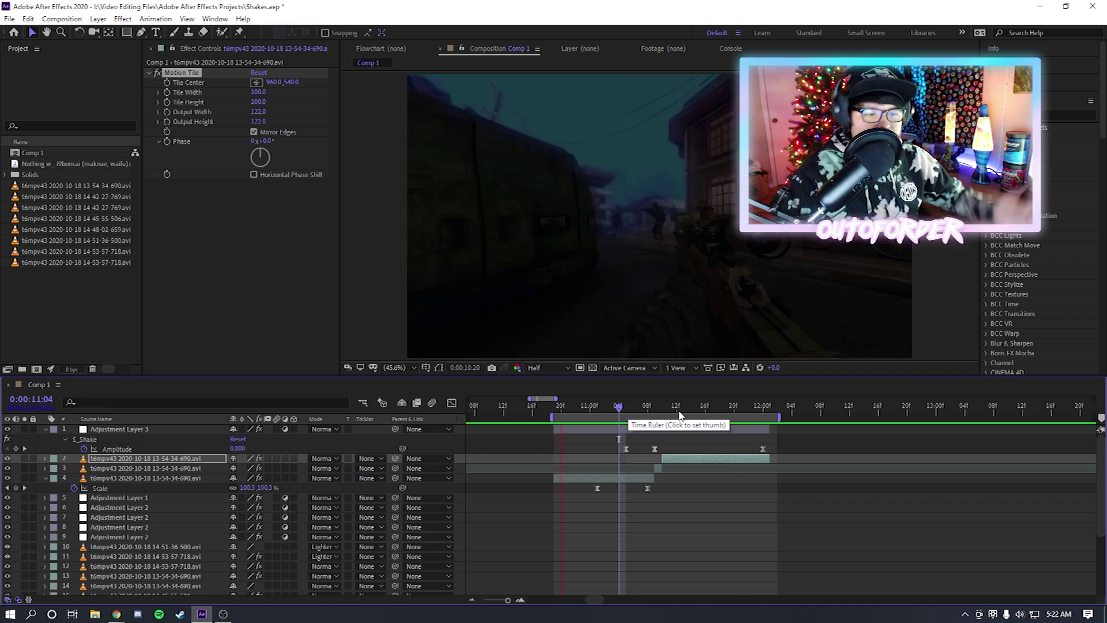